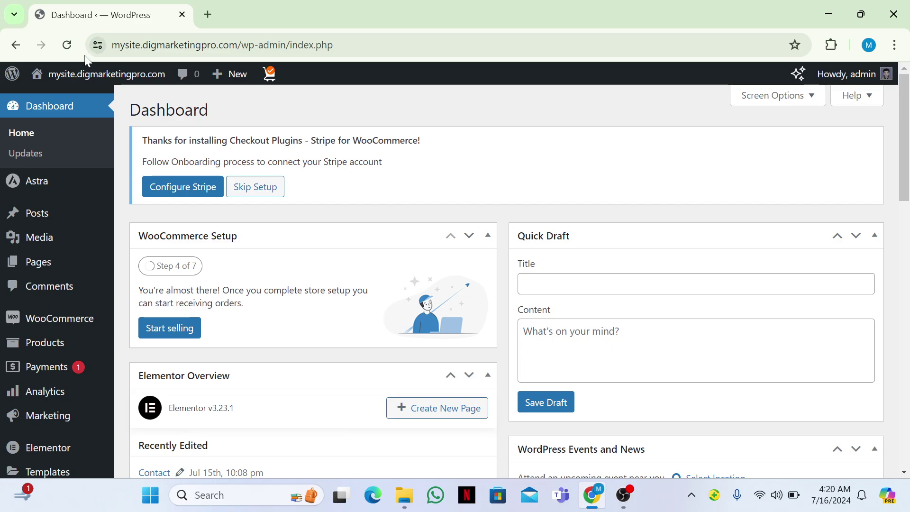
Open the live storefront in a new browser tab and find the product listing on its home page
{"action": "mouse_move", "coordinate": [76, 75]}
{"action": "right_click", "coordinate": [52, 110]}
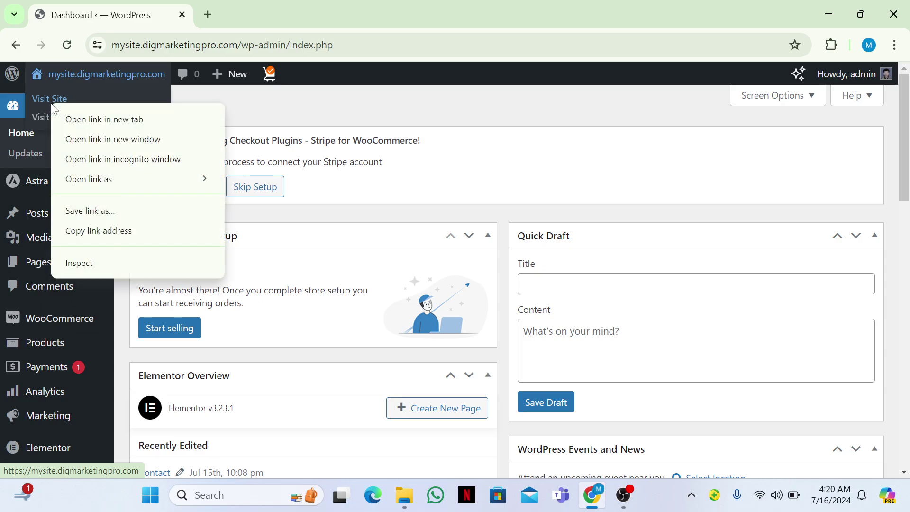
{"action": "left_click", "coordinate": [76, 118]}
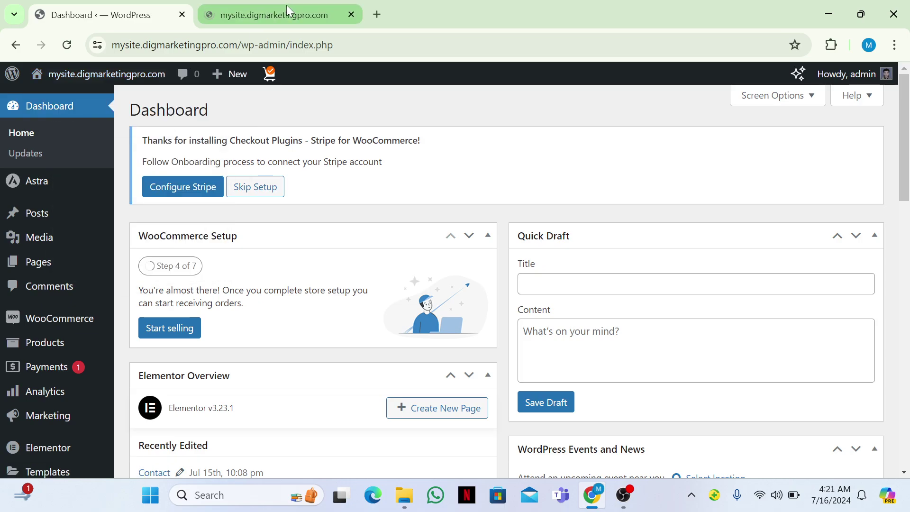
{"action": "left_click", "coordinate": [287, 5]}
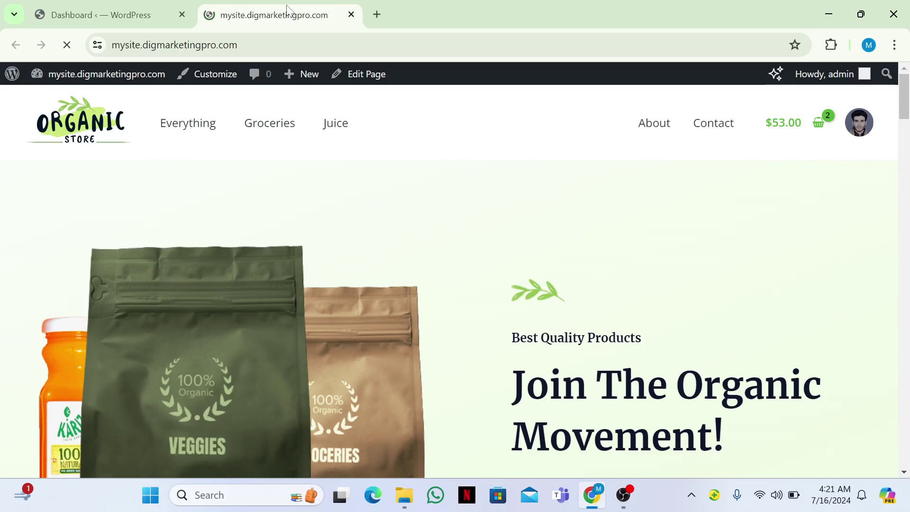
{"action": "scroll", "coordinate": [450, 281], "scroll_direction": "down", "scroll_amount": 6}
{"action": "scroll", "coordinate": [449, 281], "scroll_direction": "down", "scroll_amount": 9}
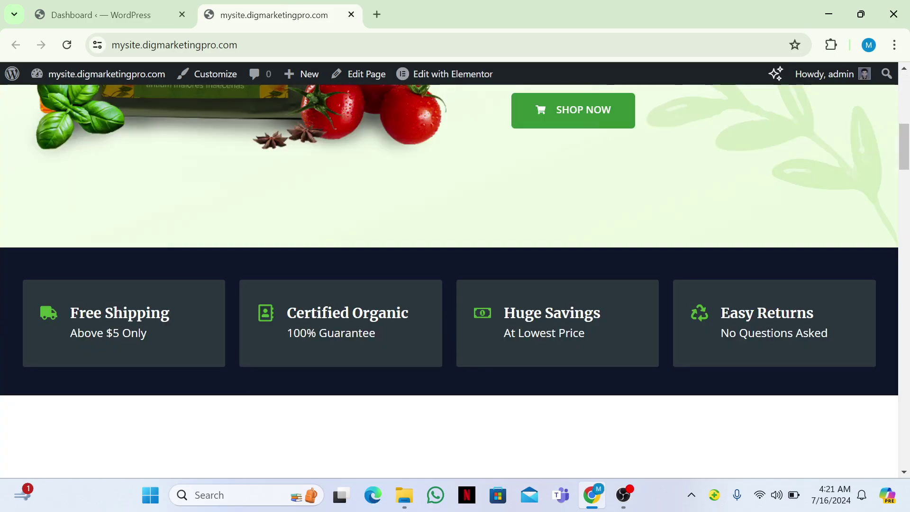
{"action": "scroll", "coordinate": [449, 280], "scroll_direction": "down", "scroll_amount": 3}
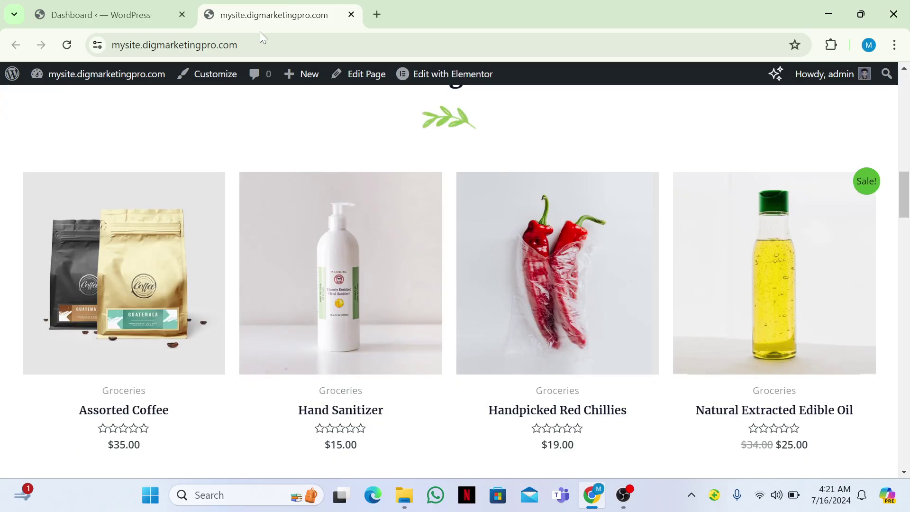
Add one Assorted Coffee from its product page to the cart and view the cart
{"action": "left_click", "coordinate": [165, 271]}
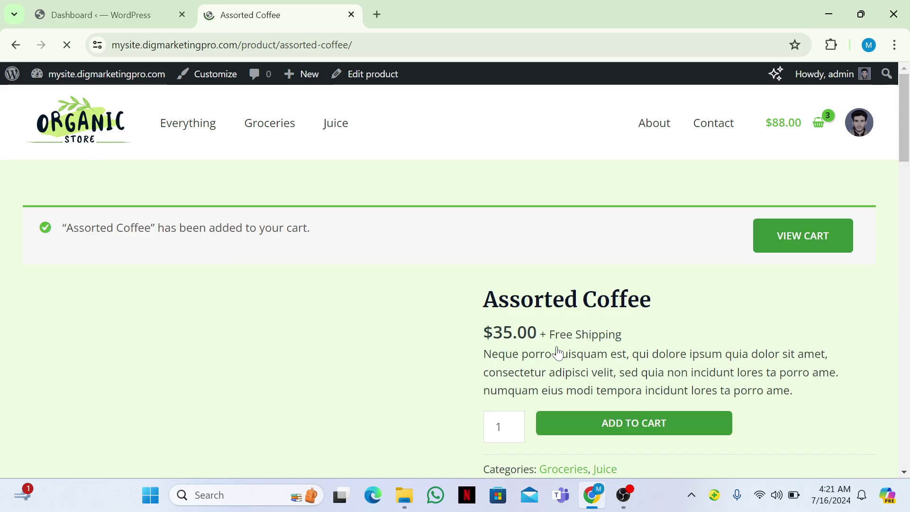
{"action": "left_click_drag", "start_coordinate": [901, 124], "coordinate": [900, 147]}
{"action": "left_click", "coordinate": [804, 152]}
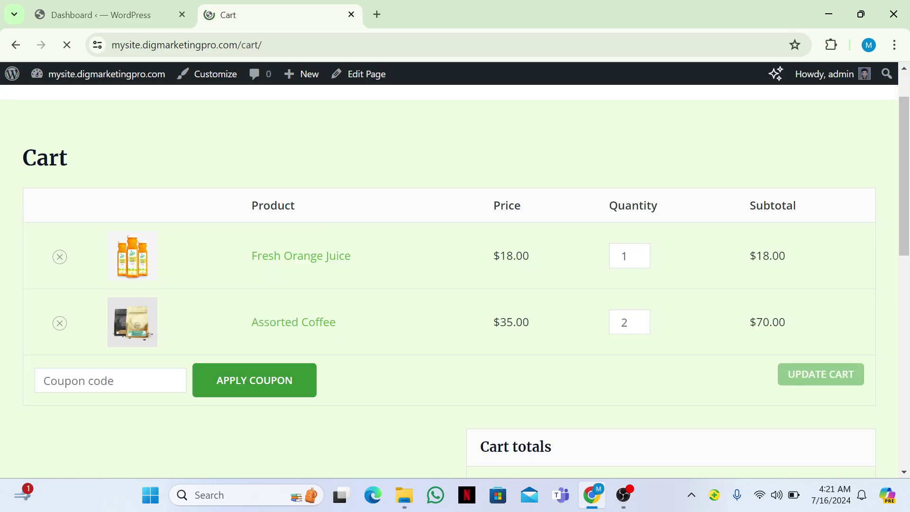
Proceed from the cart to checkout and examine the default billing form, order summary and payment section
{"action": "scroll", "coordinate": [805, 153], "scroll_direction": "down", "scroll_amount": 9}
{"action": "left_click", "coordinate": [804, 152]}
{"action": "scroll", "coordinate": [455, 279], "scroll_direction": "down", "scroll_amount": 5}
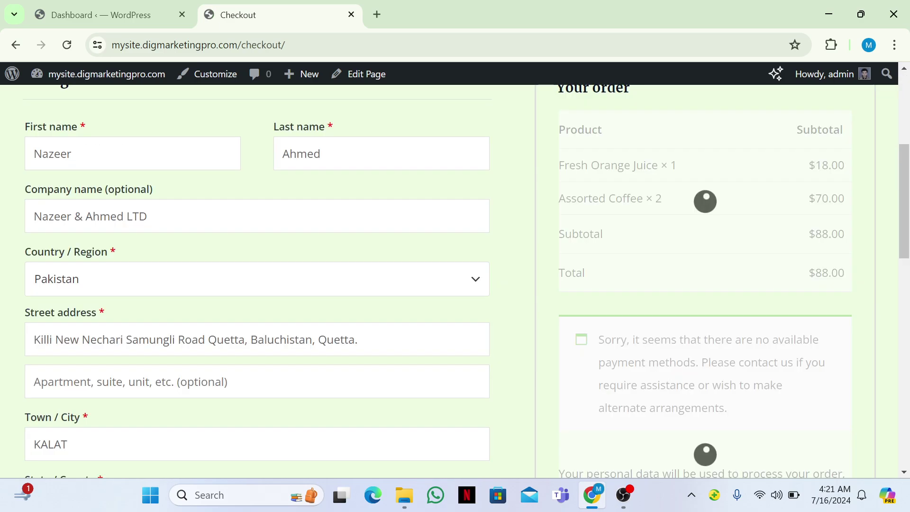
{"action": "scroll", "coordinate": [455, 280], "scroll_direction": "up", "scroll_amount": 2}
{"action": "scroll", "coordinate": [454, 279], "scroll_direction": "down", "scroll_amount": 4}
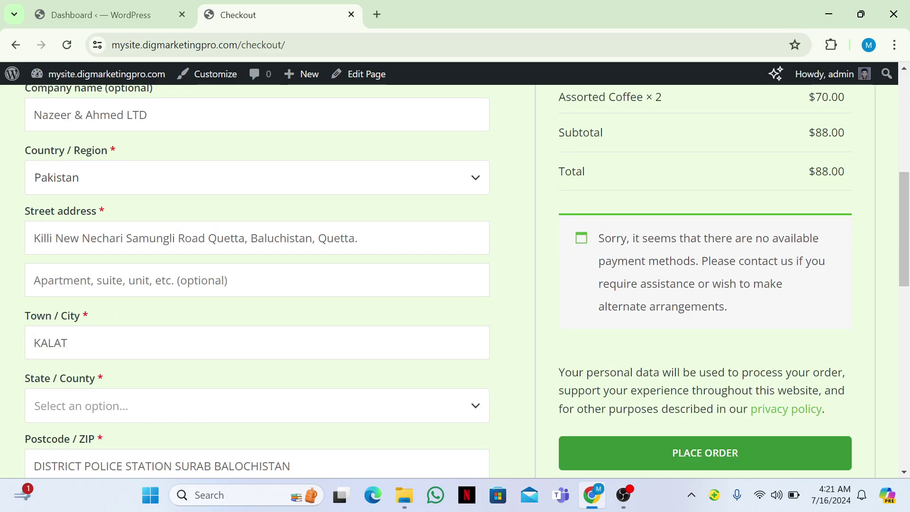
{"action": "scroll", "coordinate": [455, 280], "scroll_direction": "down", "scroll_amount": 4}
{"action": "scroll", "coordinate": [455, 279], "scroll_direction": "up", "scroll_amount": 5}
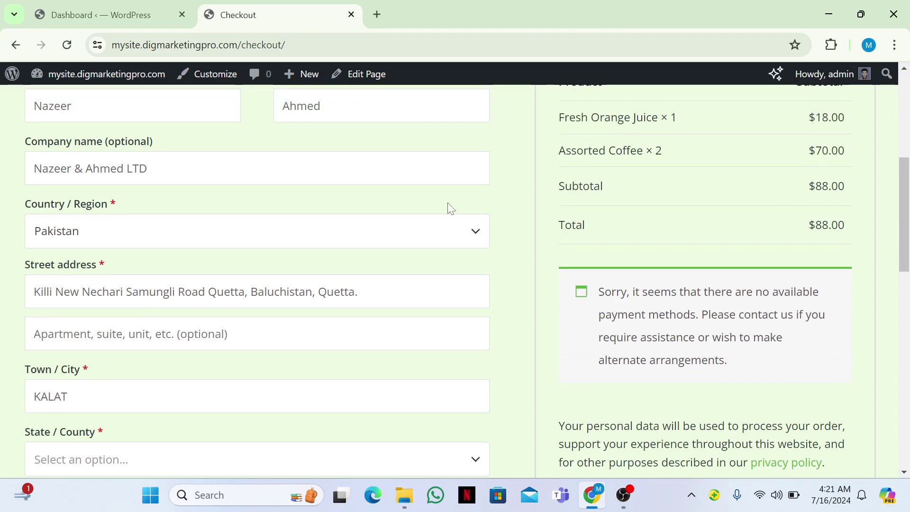
Return to the WordPress admin dashboard and open the page for adding new plugins
{"action": "left_click", "coordinate": [124, 6]}
{"action": "scroll", "coordinate": [332, 237], "scroll_direction": "down", "scroll_amount": 5}
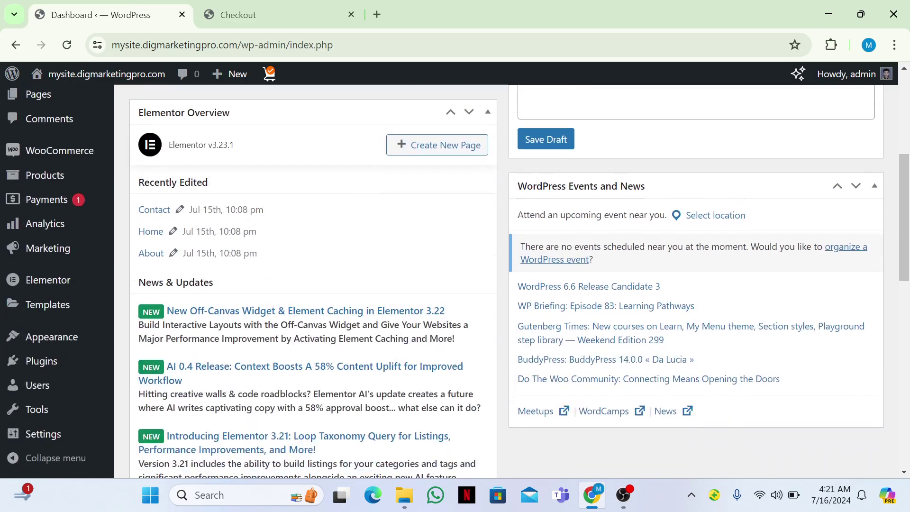
{"action": "mouse_move", "coordinate": [66, 399]}
{"action": "mouse_move", "coordinate": [43, 361]}
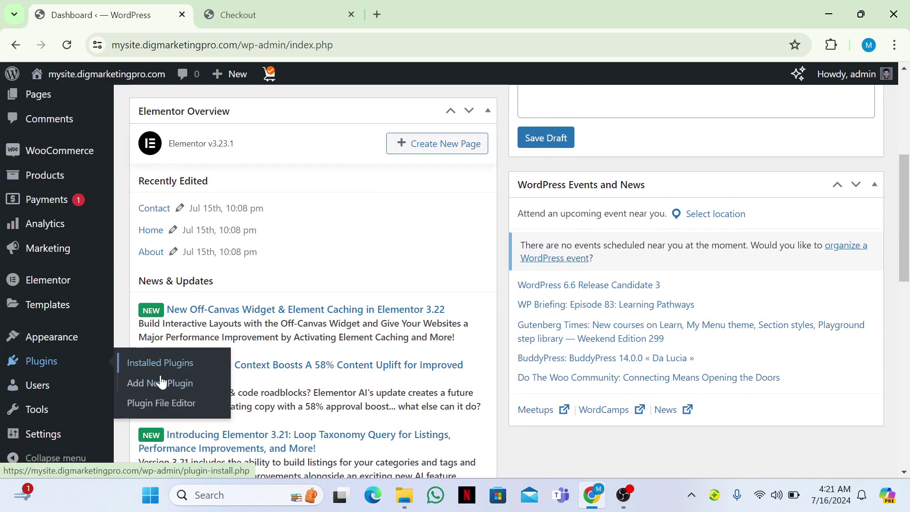
{"action": "left_click", "coordinate": [163, 385]}
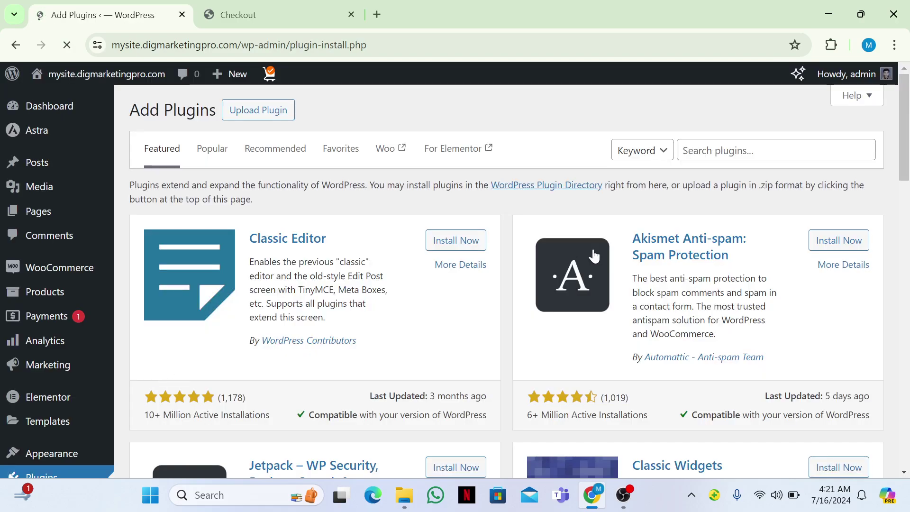
Search the plugins for "cartflow", then install and activate WooCommerce Checkout & Funnel Builder by CartFlows
{"action": "left_click", "coordinate": [775, 150]}
{"action": "type", "text": "ca"}
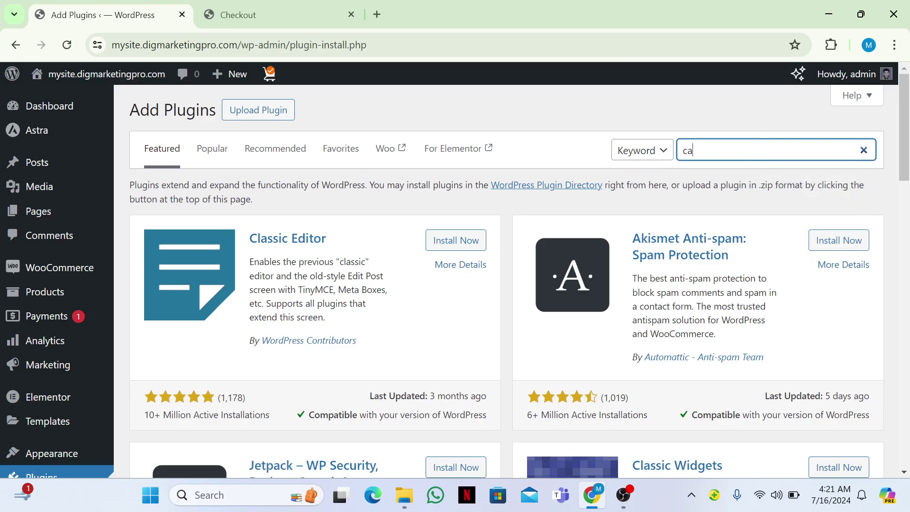
{"action": "type", "text": "rtflow"}
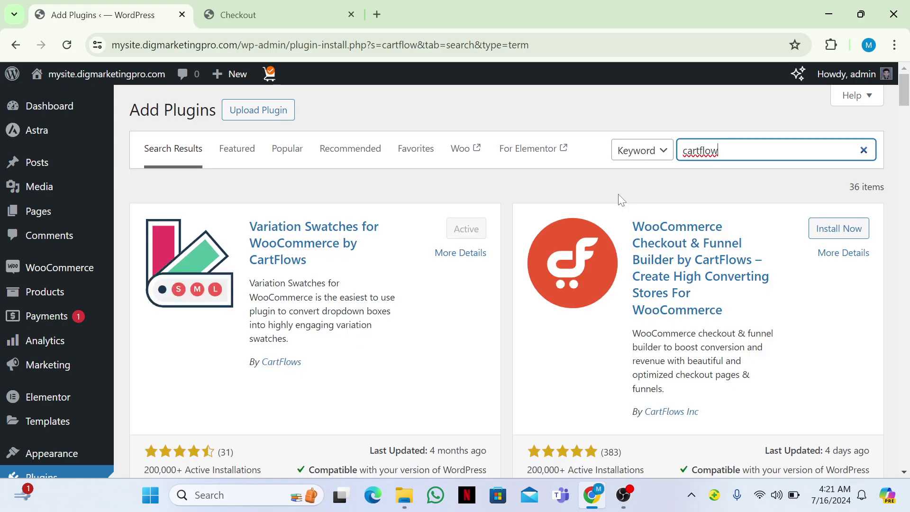
{"action": "left_click", "coordinate": [836, 228]}
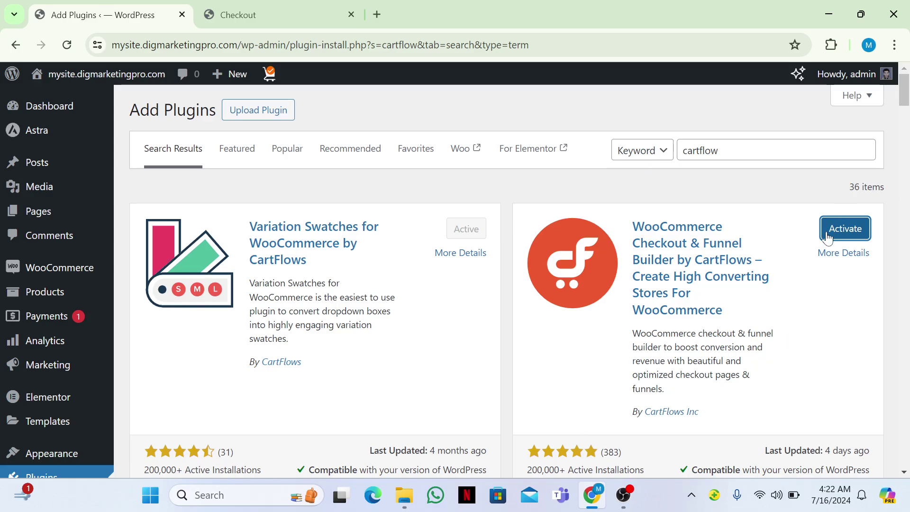
{"action": "left_click", "coordinate": [827, 237]}
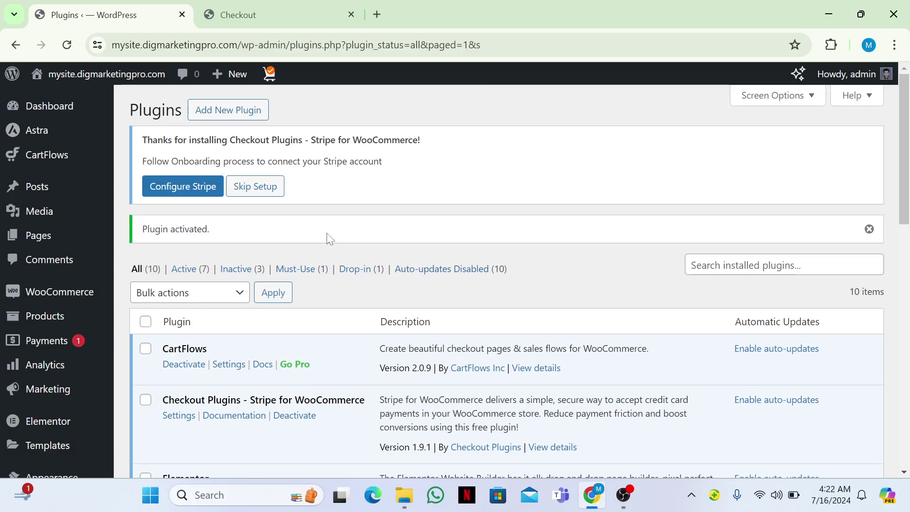
Open the CartFlows store checkout settings and delete the existing store checkout, confirming the deletion
{"action": "mouse_move", "coordinate": [60, 164]}
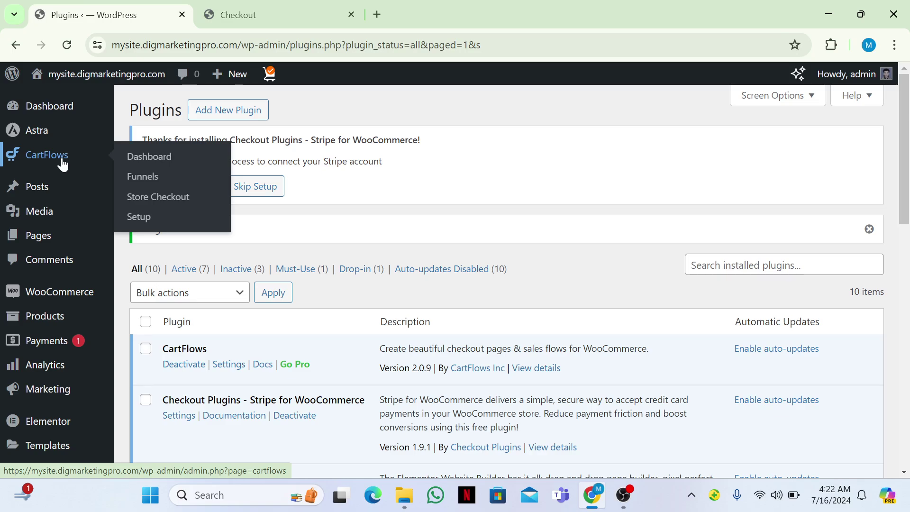
{"action": "left_click", "coordinate": [134, 161]}
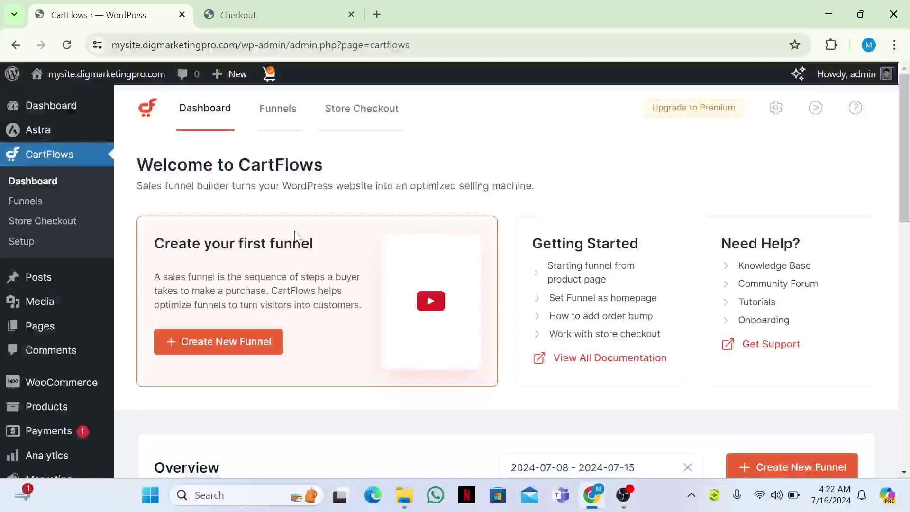
{"action": "left_click", "coordinate": [362, 115]}
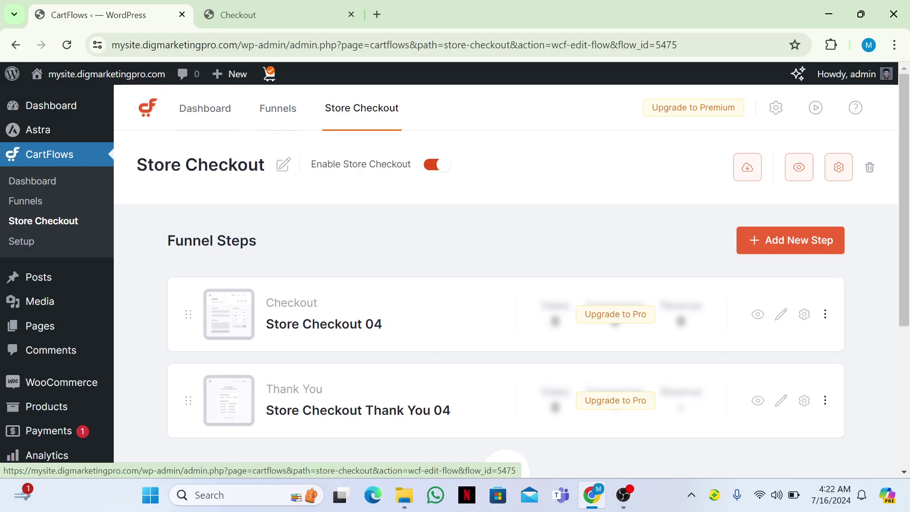
{"action": "left_click", "coordinate": [870, 167]}
{"action": "left_click", "coordinate": [602, 311]}
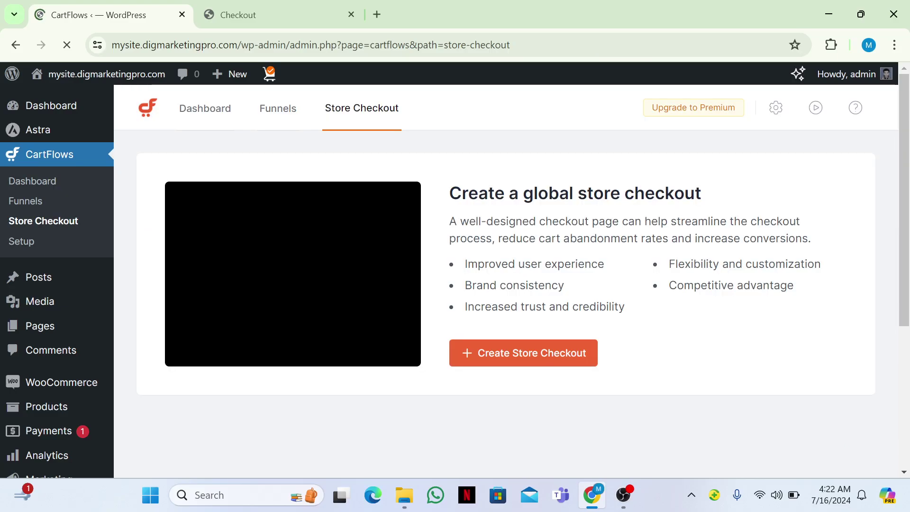
Start creating a new global store checkout in CartFlows to reach its template library
{"action": "left_click", "coordinate": [278, 108]}
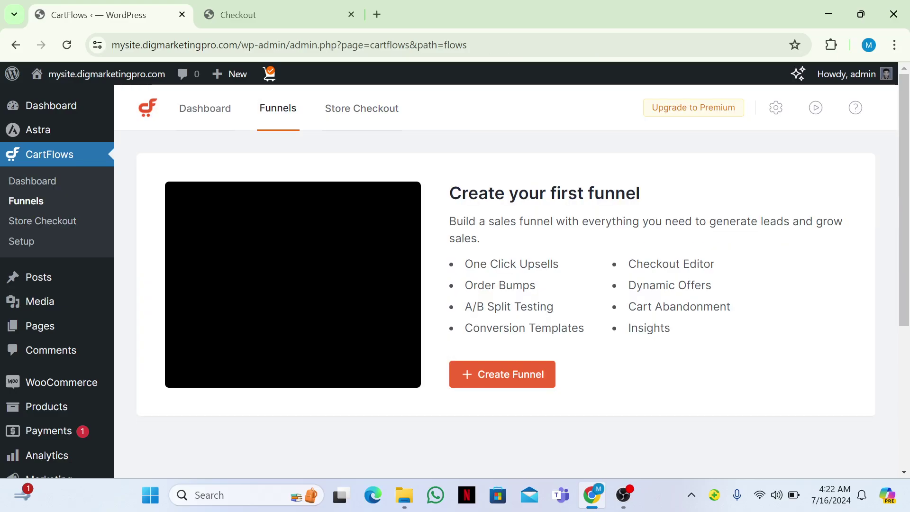
{"action": "left_click", "coordinate": [355, 108]}
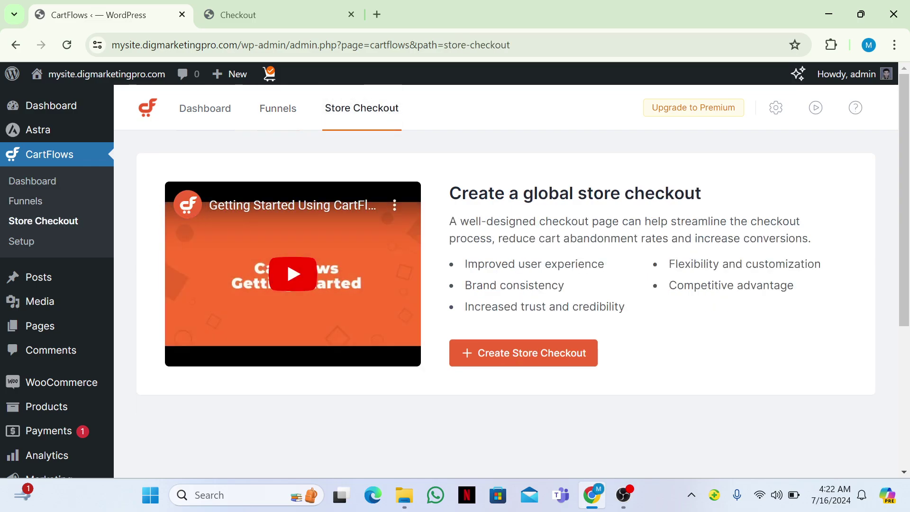
{"action": "left_click", "coordinate": [523, 352]}
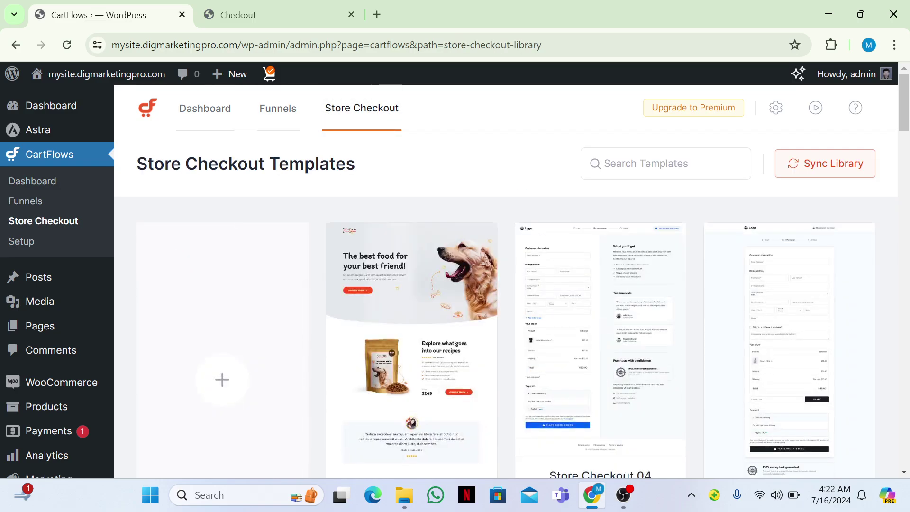
Choose the Store Checkout 02 template from the store checkout library and import its funnel
{"action": "scroll", "coordinate": [505, 284], "scroll_direction": "down", "scroll_amount": 3}
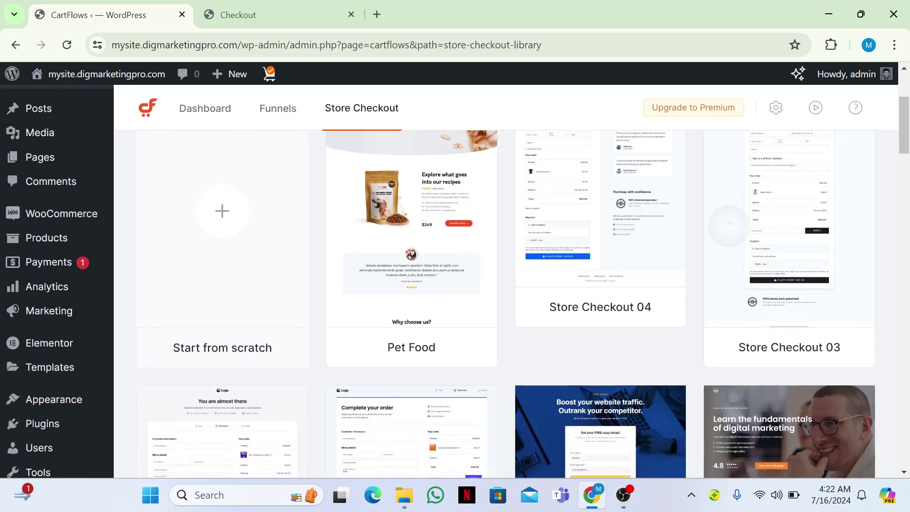
{"action": "scroll", "coordinate": [506, 285], "scroll_direction": "up", "scroll_amount": 3}
{"action": "scroll", "coordinate": [505, 284], "scroll_direction": "down", "scroll_amount": 10}
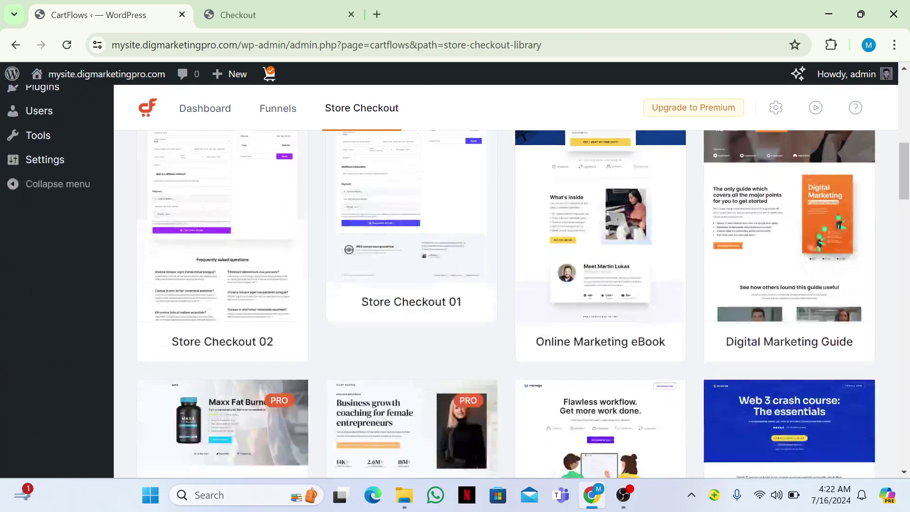
{"action": "scroll", "coordinate": [505, 284], "scroll_direction": "up", "scroll_amount": 3}
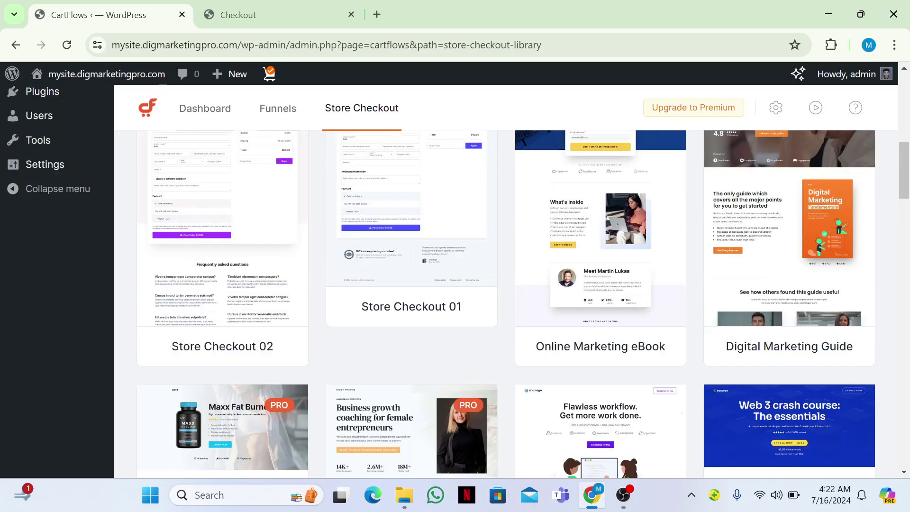
{"action": "scroll", "coordinate": [505, 284], "scroll_direction": "down", "scroll_amount": 2}
{"action": "scroll", "coordinate": [505, 284], "scroll_direction": "up", "scroll_amount": 1}
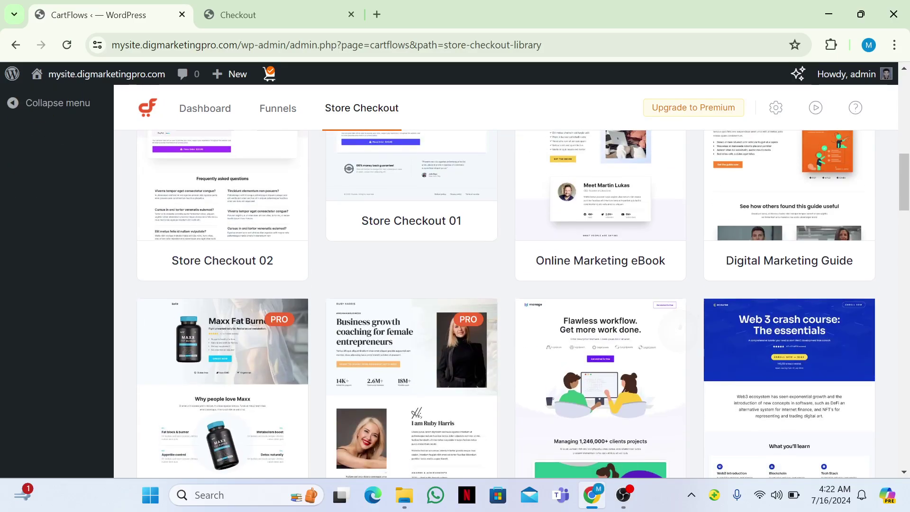
{"action": "scroll", "coordinate": [505, 284], "scroll_direction": "up", "scroll_amount": 4}
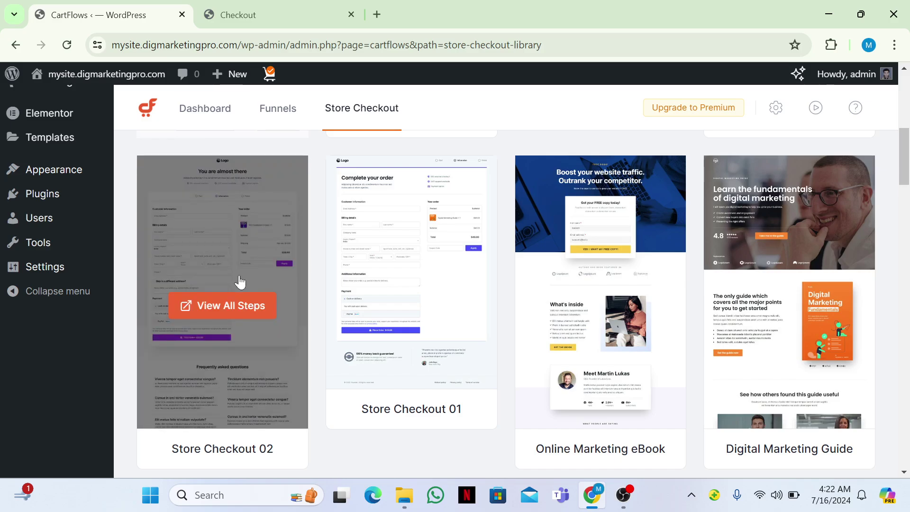
{"action": "left_click", "coordinate": [240, 280]}
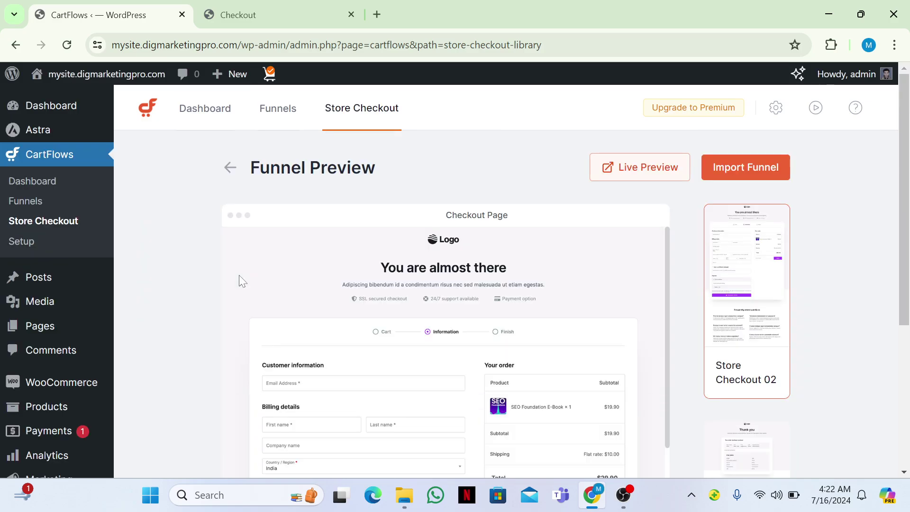
{"action": "left_click", "coordinate": [738, 177]}
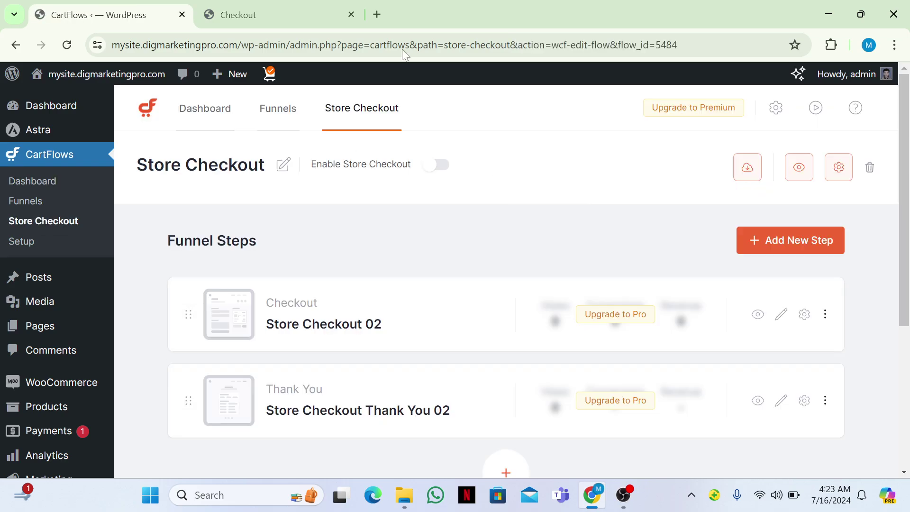
Enable the imported store checkout and reload the storefront's checkout page to show the new design
{"action": "left_click", "coordinate": [280, 6]}
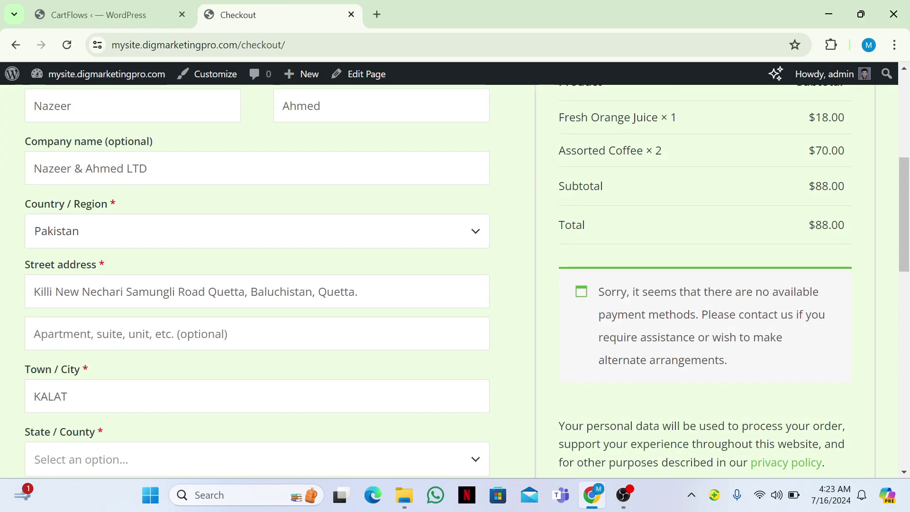
{"action": "key", "text": "ctrl+Tab"}
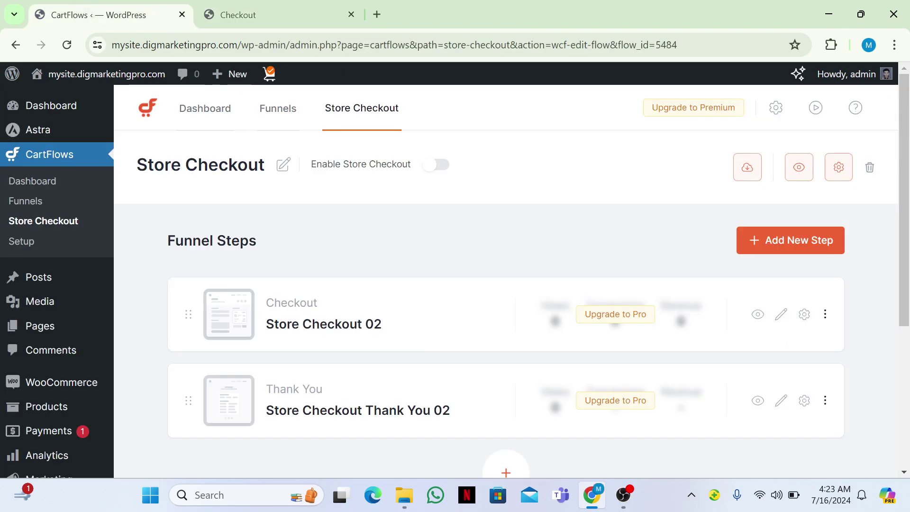
{"action": "left_click", "coordinate": [435, 164]}
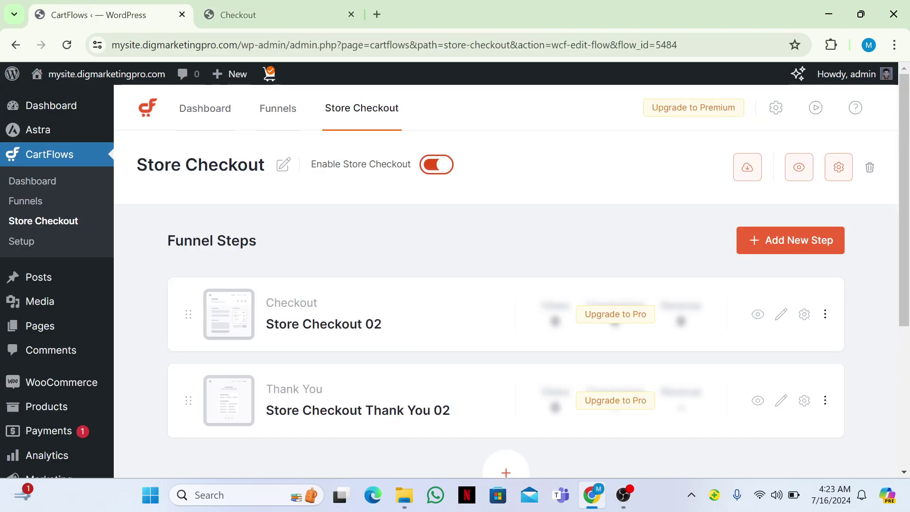
{"action": "key", "text": "ctrl+Tab"}
{"action": "key", "text": "F5"}
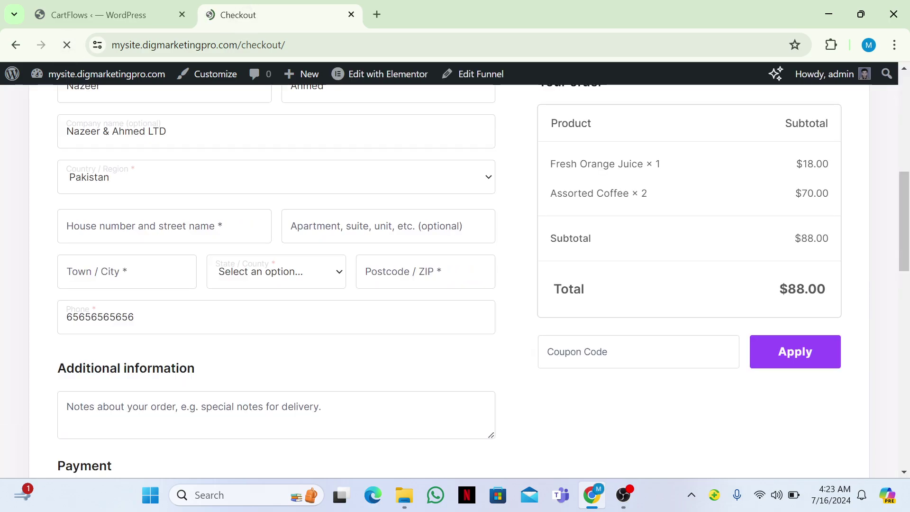
Examine the new storefront checkout page from its header and billing details through the payment section to the frequently asked questions
{"action": "scroll", "coordinate": [449, 281], "scroll_direction": "up", "scroll_amount": 1}
{"action": "scroll", "coordinate": [449, 281], "scroll_direction": "down", "scroll_amount": 2}
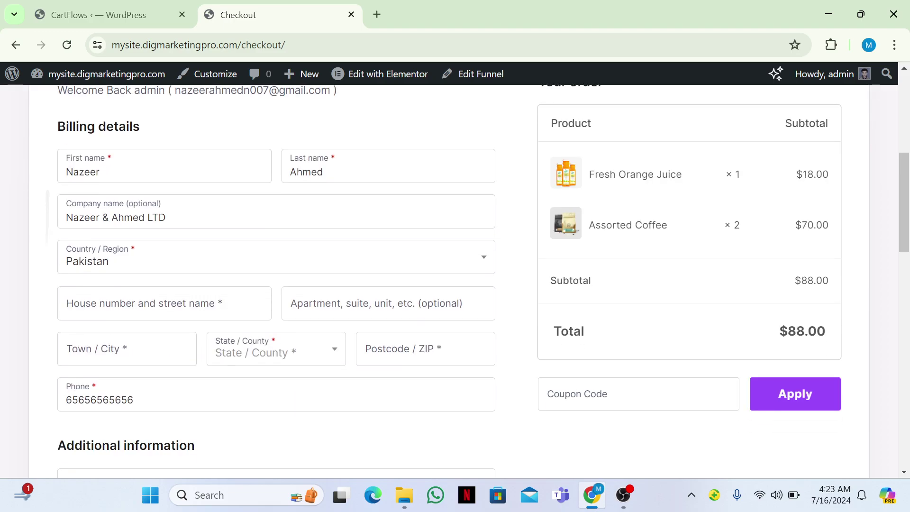
{"action": "scroll", "coordinate": [455, 284], "scroll_direction": "down", "scroll_amount": 9}
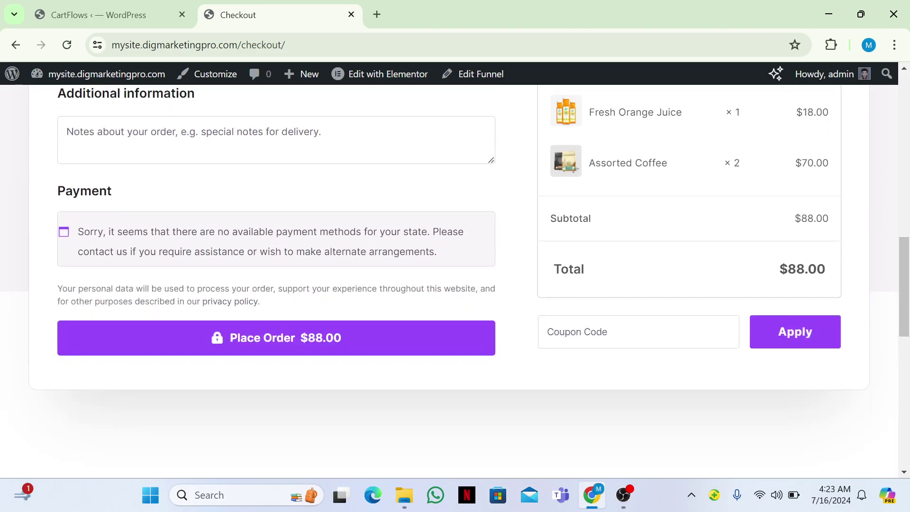
{"action": "scroll", "coordinate": [455, 285], "scroll_direction": "down", "scroll_amount": 6}
{"action": "scroll", "coordinate": [455, 285], "scroll_direction": "up", "scroll_amount": 10}
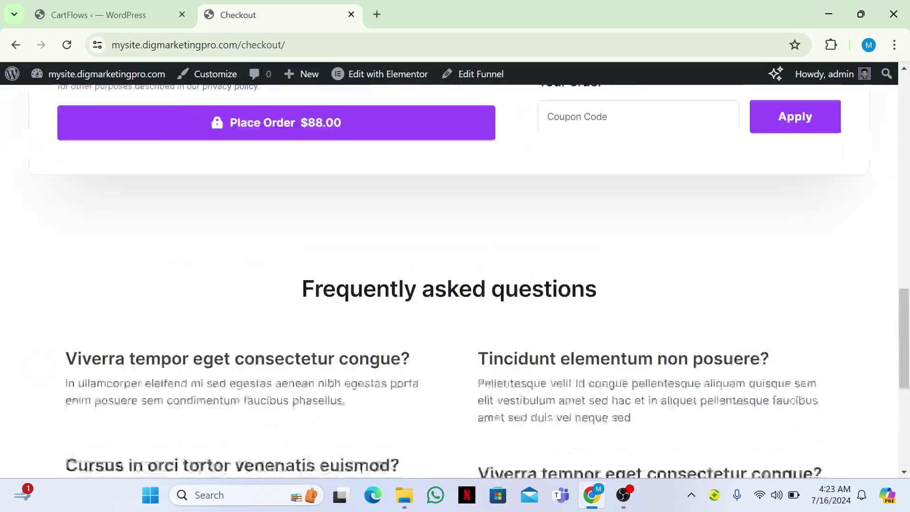
{"action": "scroll", "coordinate": [455, 284], "scroll_direction": "up", "scroll_amount": 7}
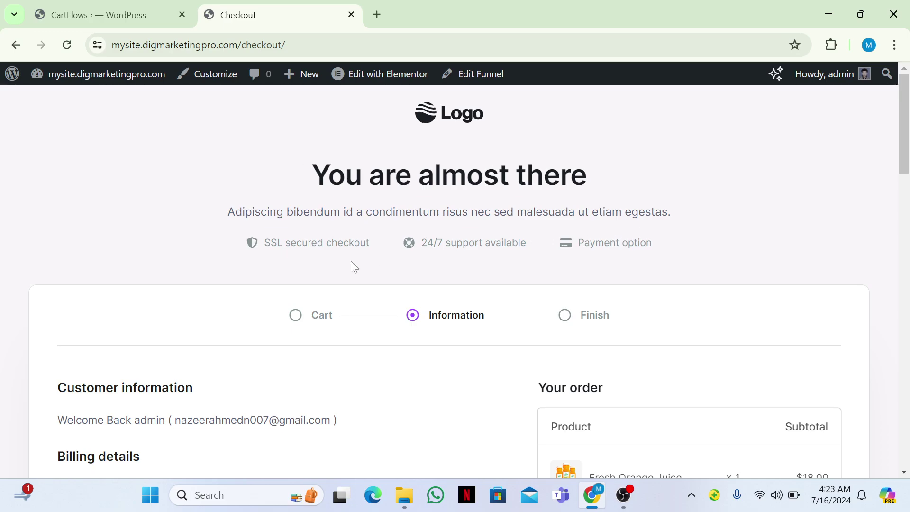
{"action": "left_click", "coordinate": [474, 85]}
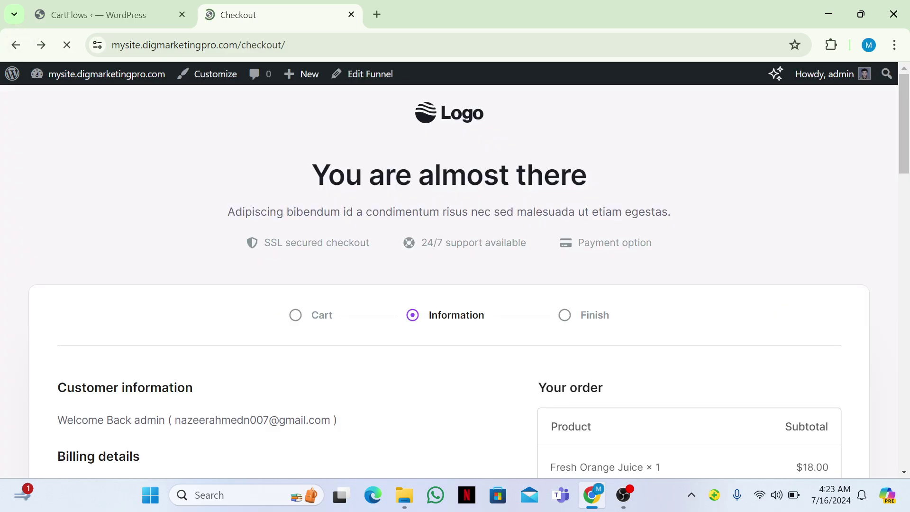
Return to the CartFlows funnel steps and open the Store Checkout 02 step for editing in Elementor
{"action": "left_click", "coordinate": [104, 14]}
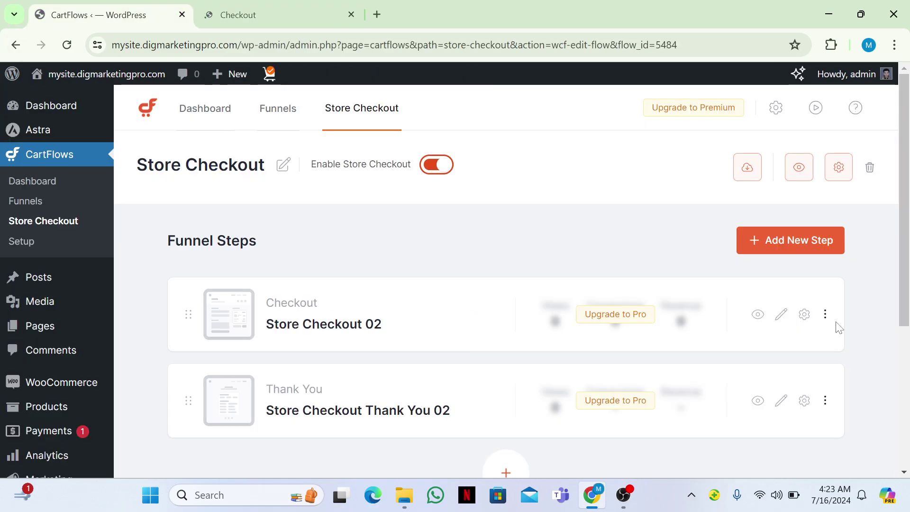
{"action": "left_click", "coordinate": [825, 316]}
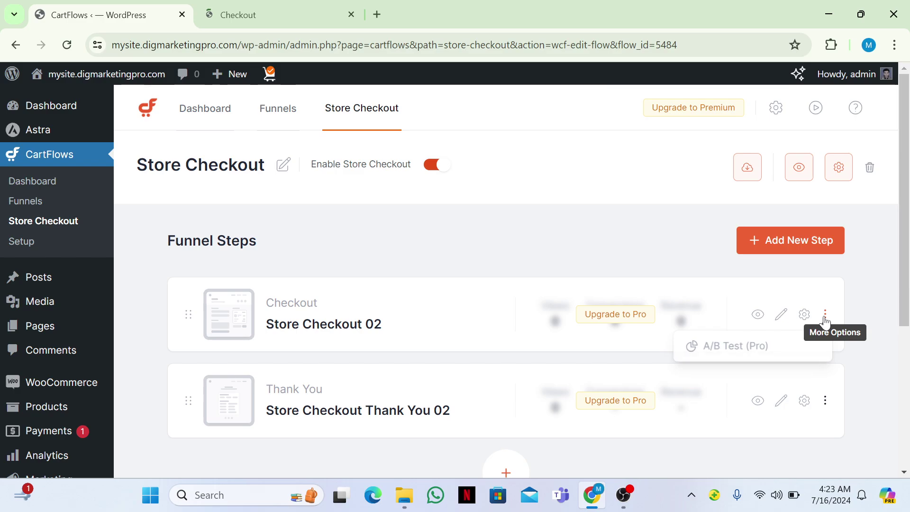
{"action": "left_click", "coordinate": [782, 315]}
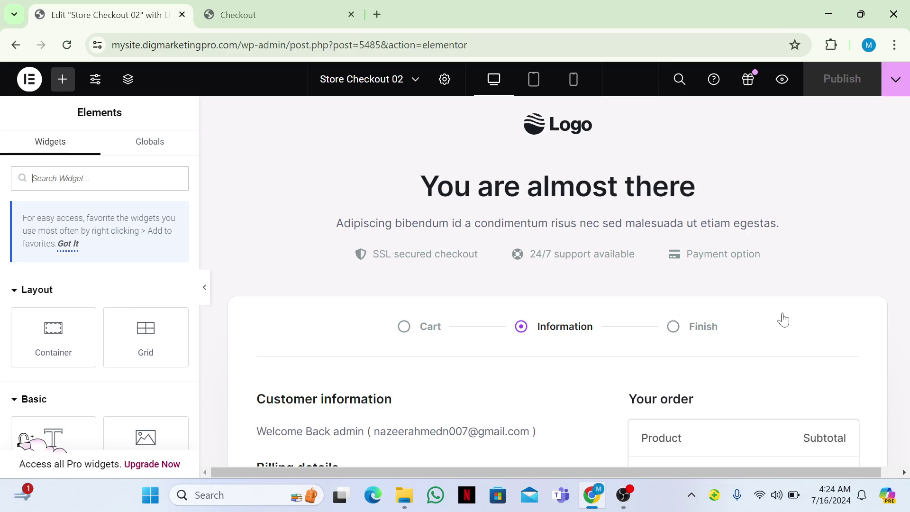
{"action": "scroll", "coordinate": [783, 319], "scroll_direction": "down", "scroll_amount": 5}
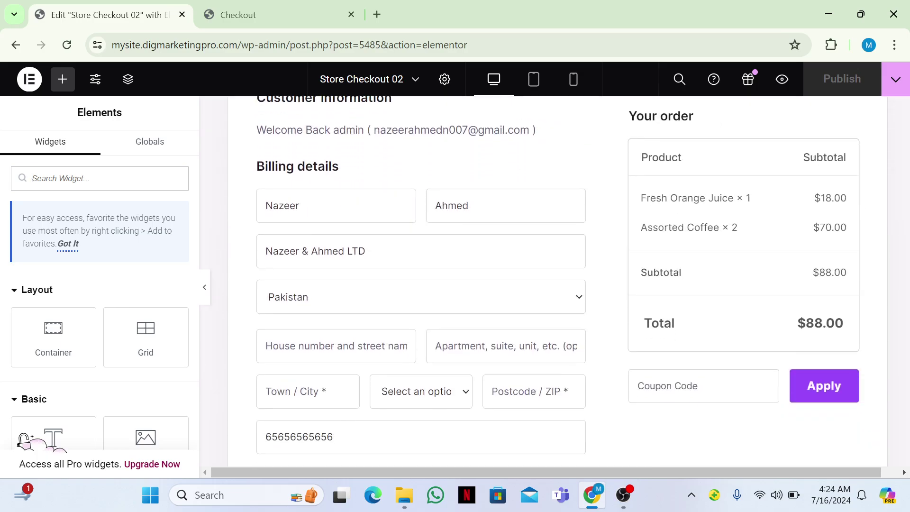
{"action": "scroll", "coordinate": [783, 319], "scroll_direction": "up", "scroll_amount": 5}
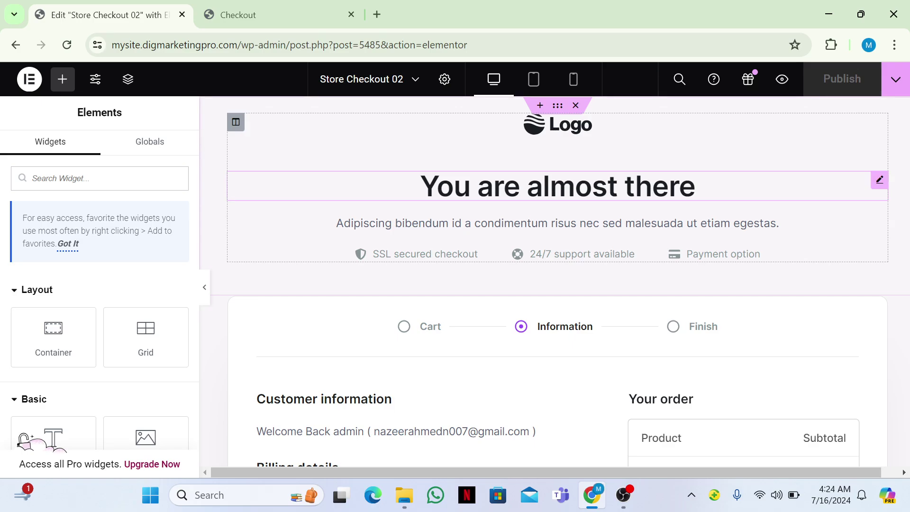
Open the image chooser for the header logo and load the store's home page separately to see its own logo
{"action": "left_click", "coordinate": [573, 138]}
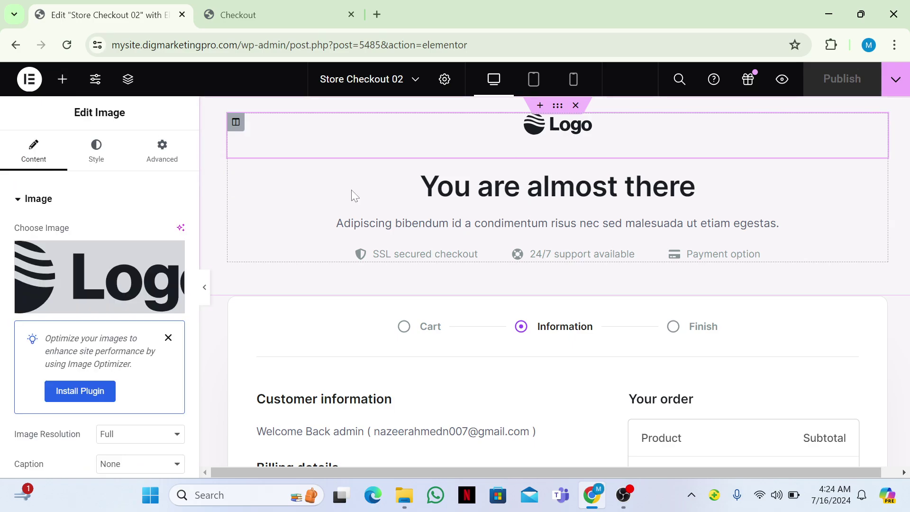
{"action": "left_click", "coordinate": [119, 286]}
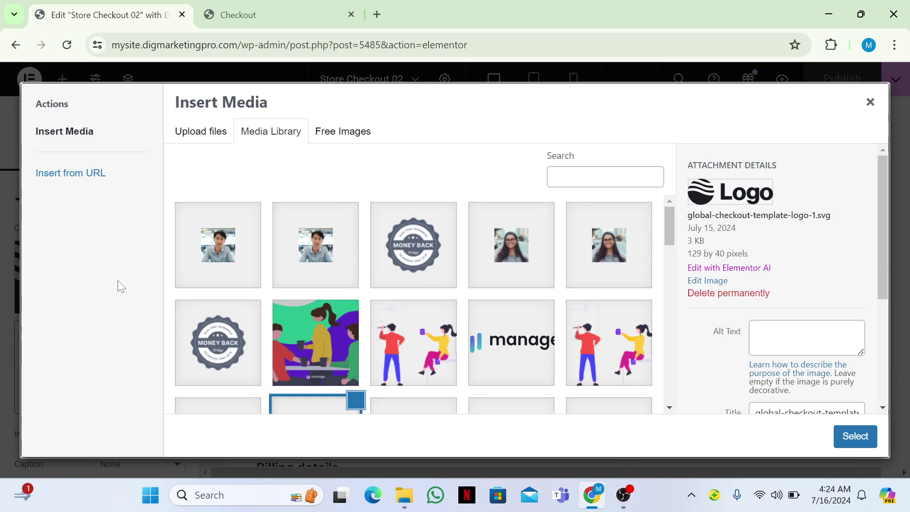
{"action": "left_click", "coordinate": [294, 10]}
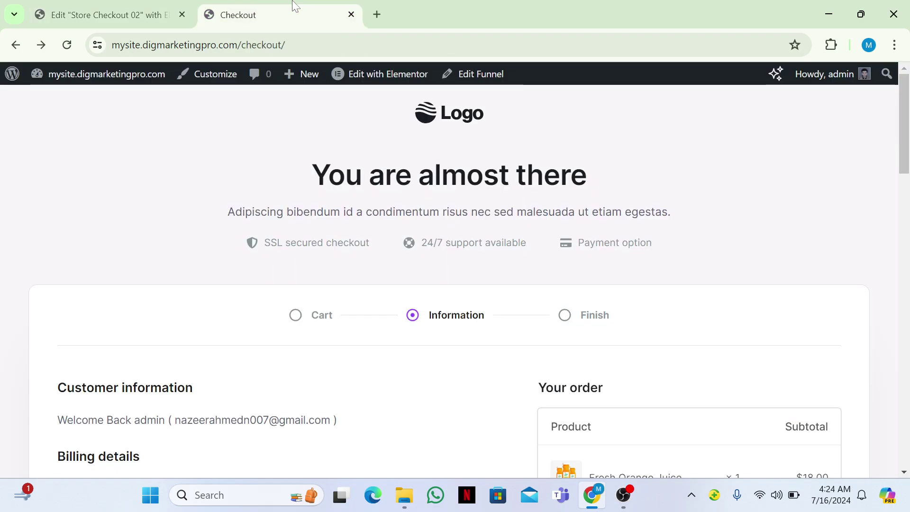
{"action": "left_click", "coordinate": [377, 14]}
{"action": "type", "text": "mys"}
{"action": "key", "text": "Return"}
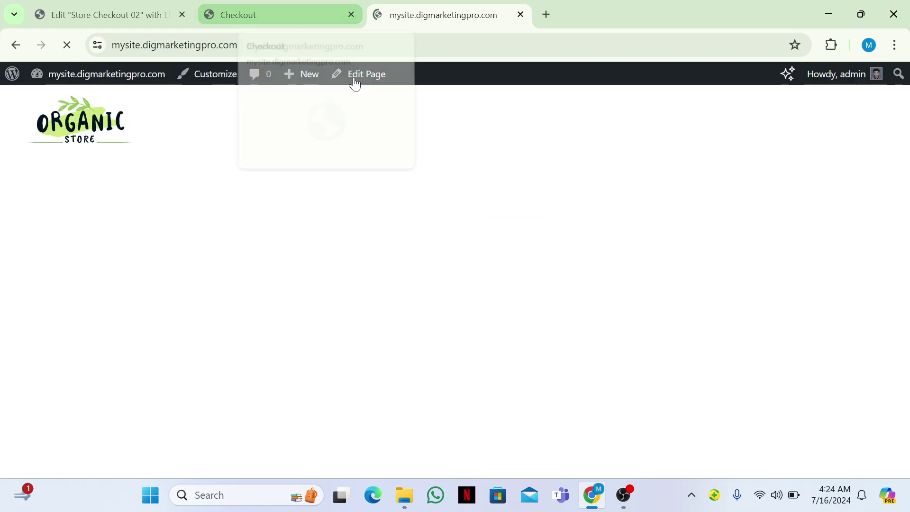
{"action": "left_click", "coordinate": [251, 12]}
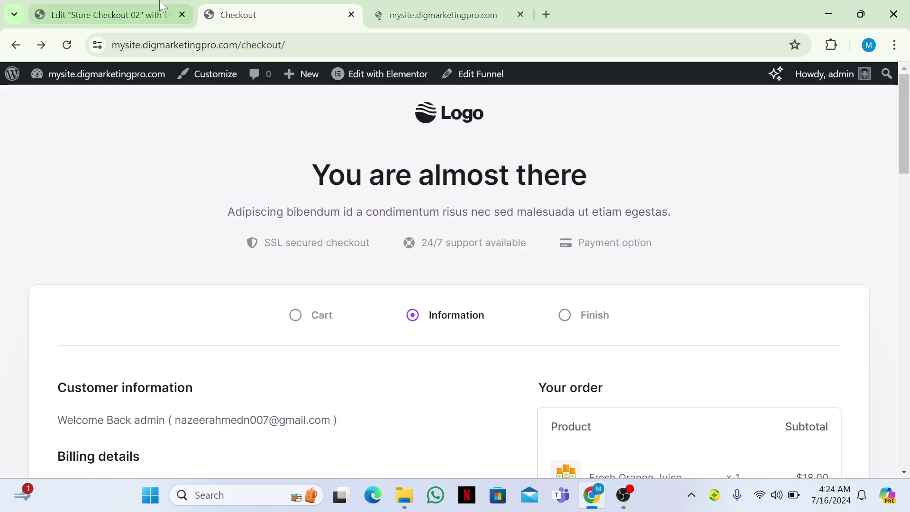
Replace the checkout header's placeholder logo with organic-store-logo5-2.svg from the media library
{"action": "left_click", "coordinate": [109, 13]}
{"action": "scroll", "coordinate": [413, 285], "scroll_direction": "down", "scroll_amount": 15}
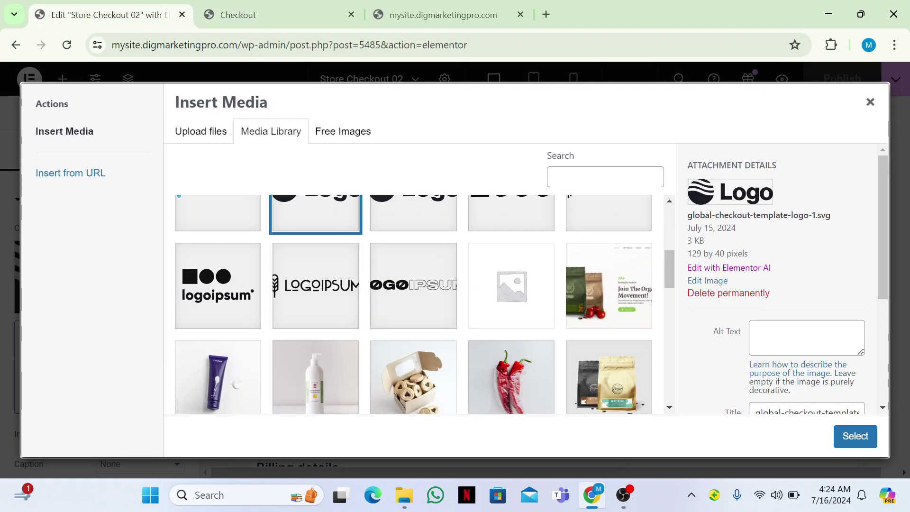
{"action": "scroll", "coordinate": [425, 304], "scroll_direction": "down", "scroll_amount": 4}
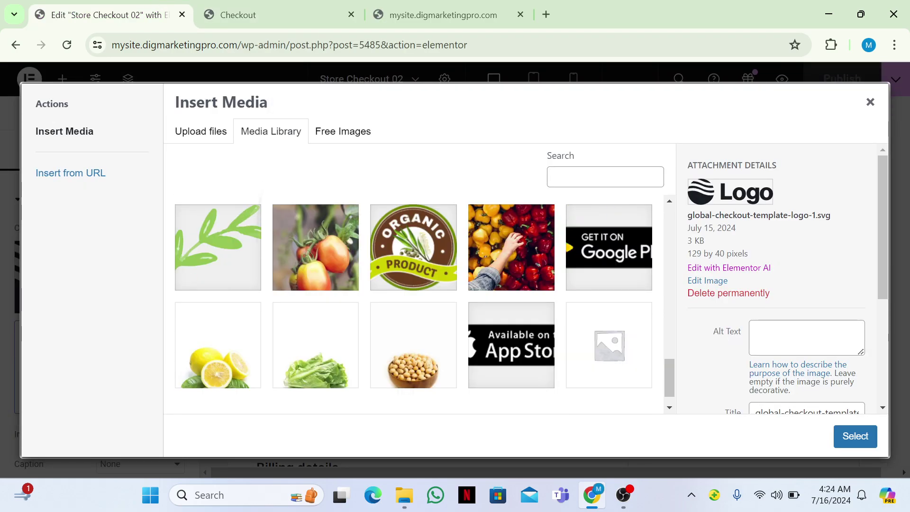
{"action": "scroll", "coordinate": [425, 304], "scroll_direction": "up", "scroll_amount": 2}
{"action": "left_click", "coordinate": [413, 256]}
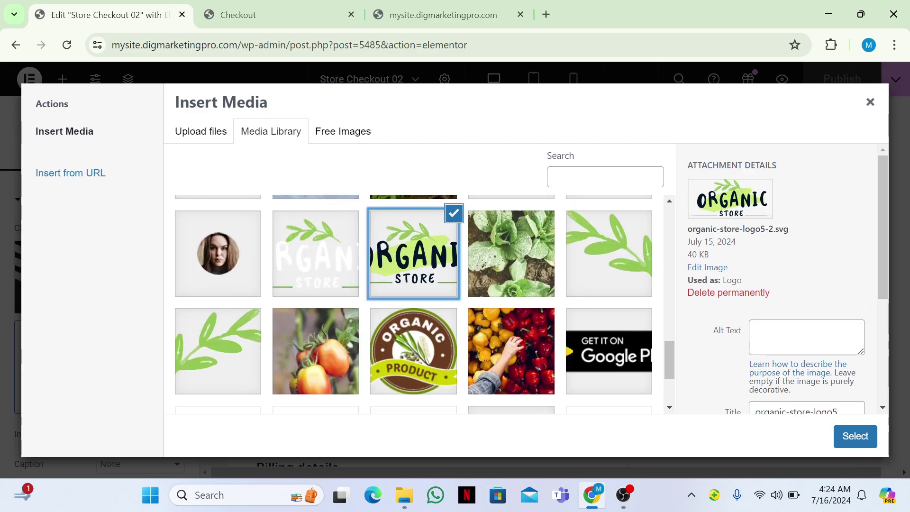
{"action": "left_click", "coordinate": [861, 435]}
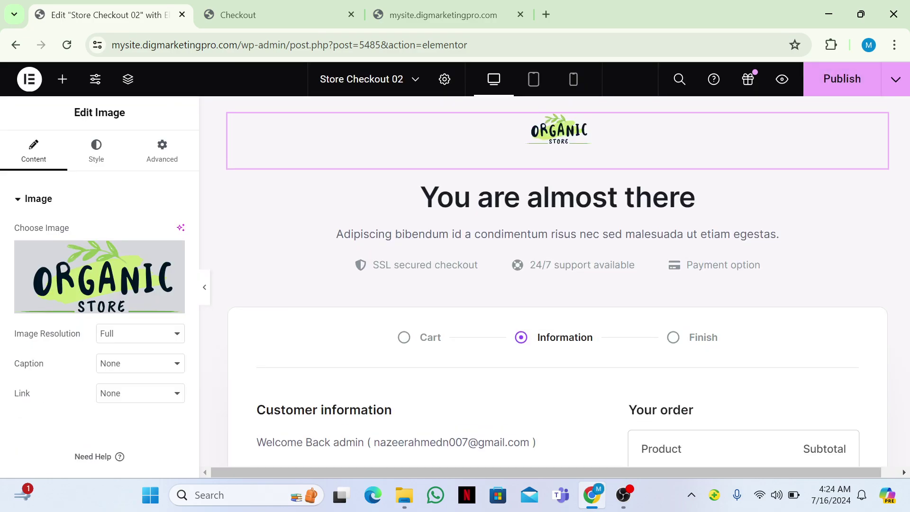
Replace the placeholder subtitle below "You are almost there" with "Just fill the details here" and save the page
{"action": "left_click", "coordinate": [458, 233]}
{"action": "left_click", "coordinate": [95, 275]}
{"action": "key", "text": "ctrl+a"}
{"action": "key", "text": "BackSpace"}
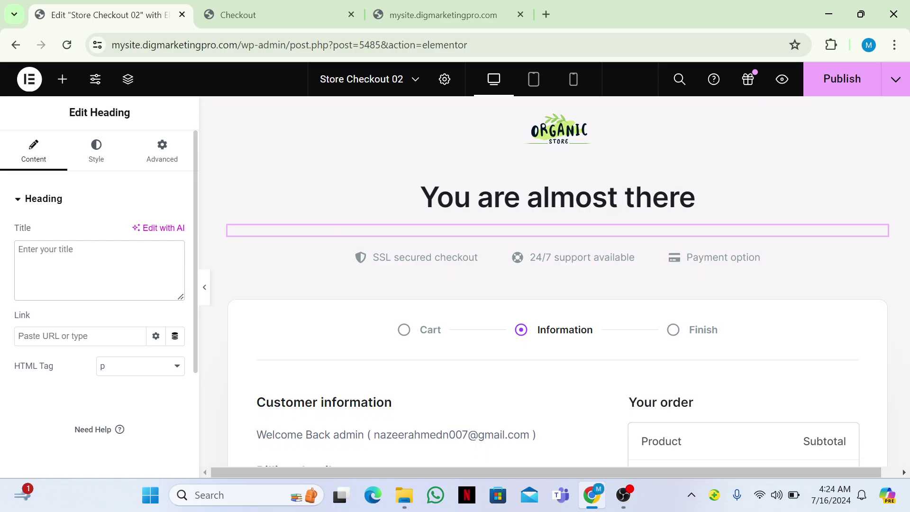
{"action": "type", "text": "Just fill the de"}
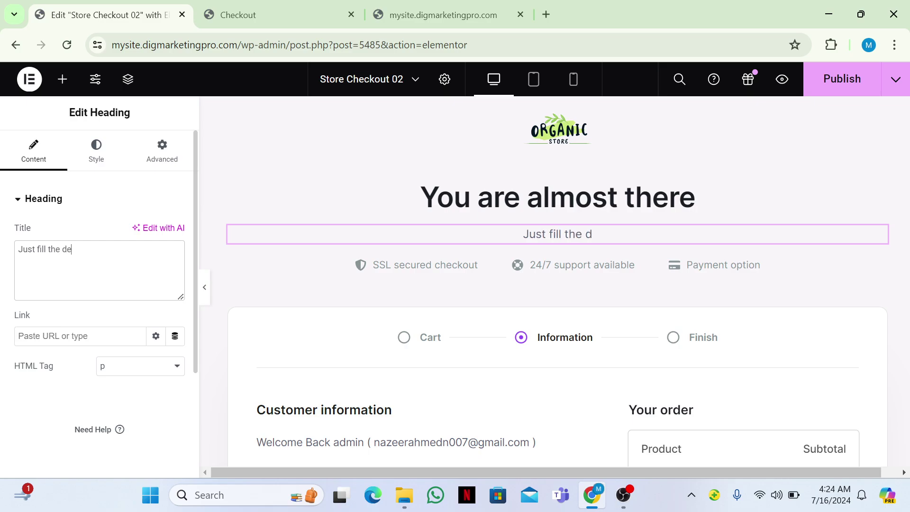
{"action": "type", "text": "tails here"}
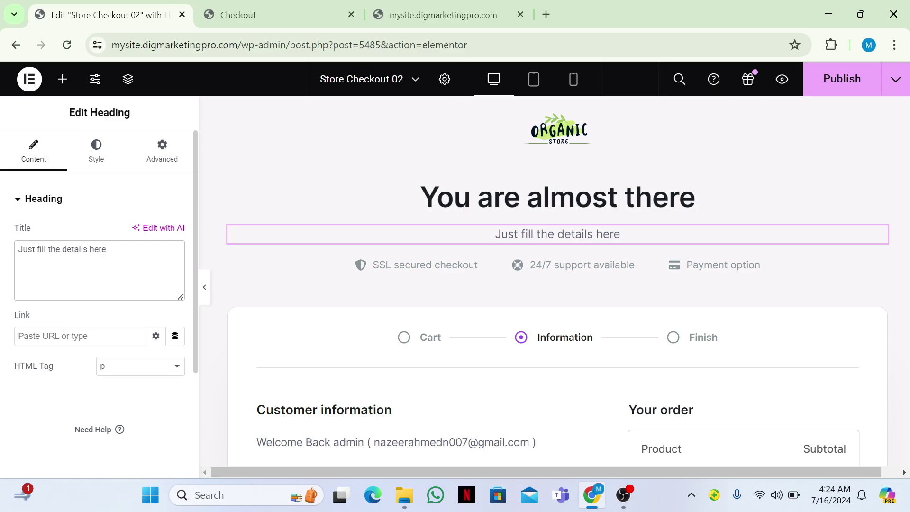
{"action": "key", "text": "ctrl+s"}
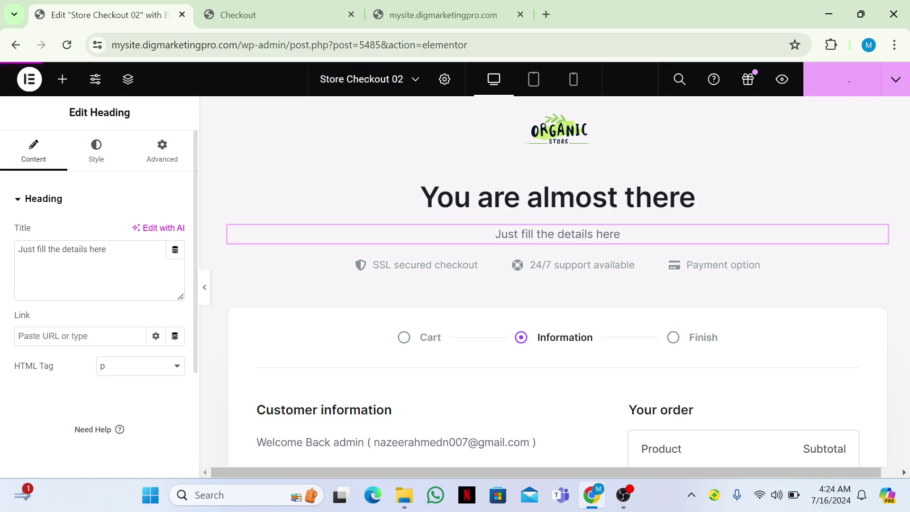
Reload the storefront checkout page and look through its form, order summary and payment section
{"action": "left_click", "coordinate": [249, 14]}
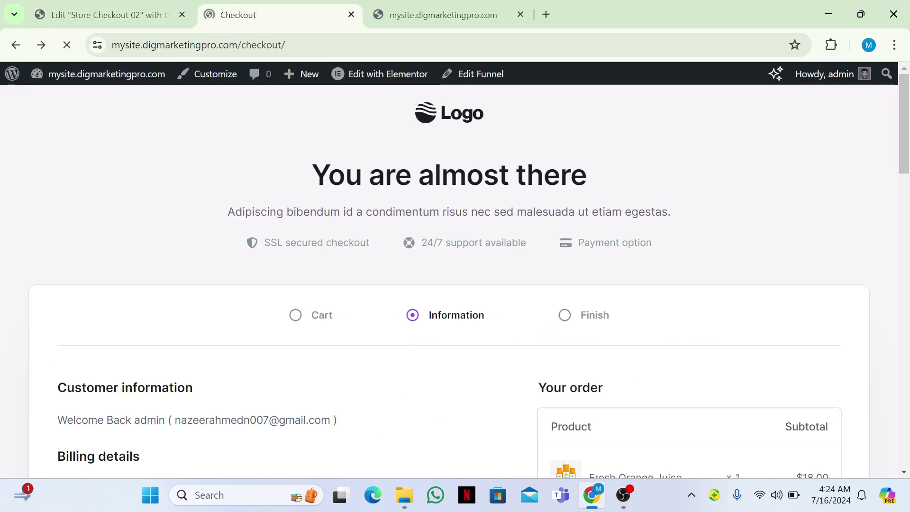
{"action": "scroll", "coordinate": [449, 281], "scroll_direction": "down", "scroll_amount": 4}
{"action": "scroll", "coordinate": [449, 284], "scroll_direction": "down", "scroll_amount": 12}
{"action": "scroll", "coordinate": [450, 284], "scroll_direction": "down", "scroll_amount": 4}
{"action": "scroll", "coordinate": [449, 285], "scroll_direction": "up", "scroll_amount": 9}
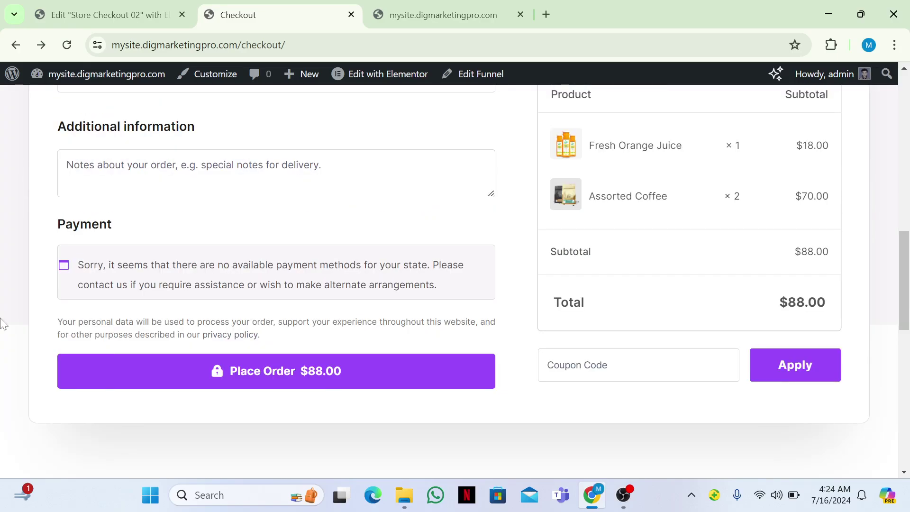
Go back to the CartFlows funnel steps and preview the Store Checkout Thank You 02 page in a new tab
{"action": "left_click", "coordinate": [78, 7]}
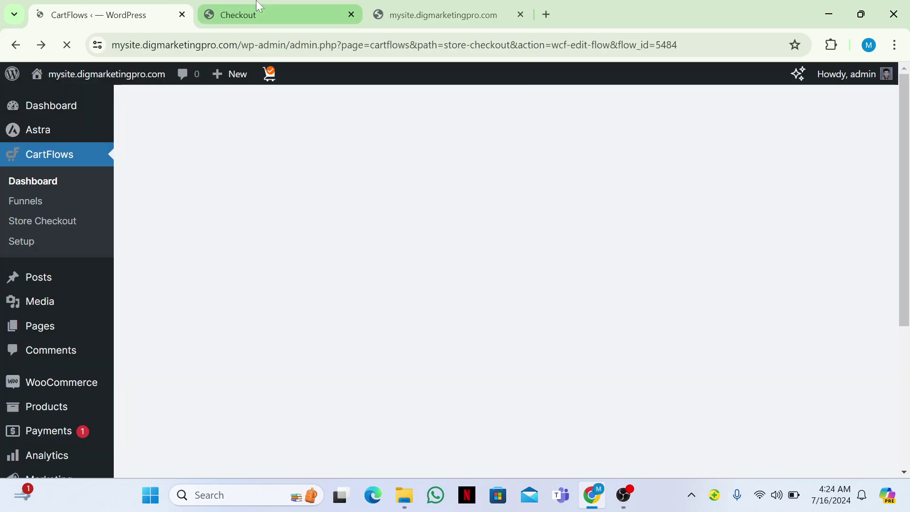
{"action": "left_click", "coordinate": [258, 7]}
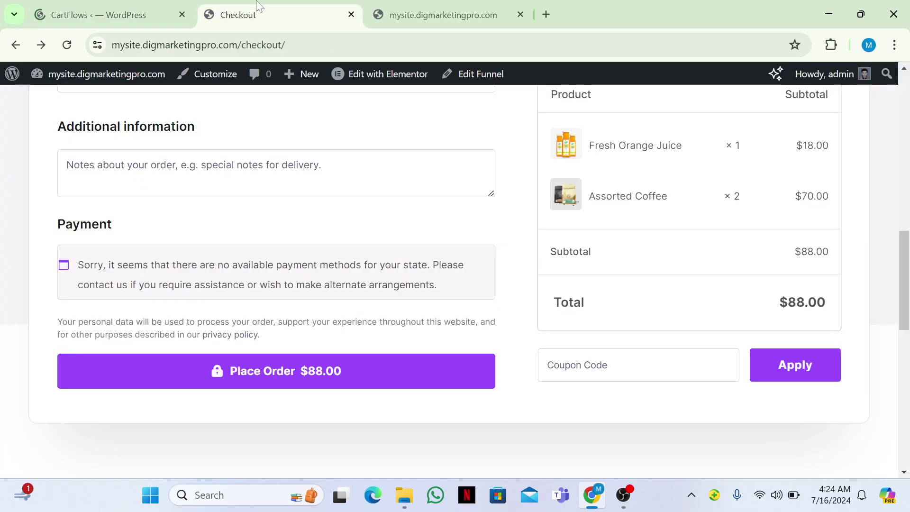
{"action": "left_click", "coordinate": [151, 9]}
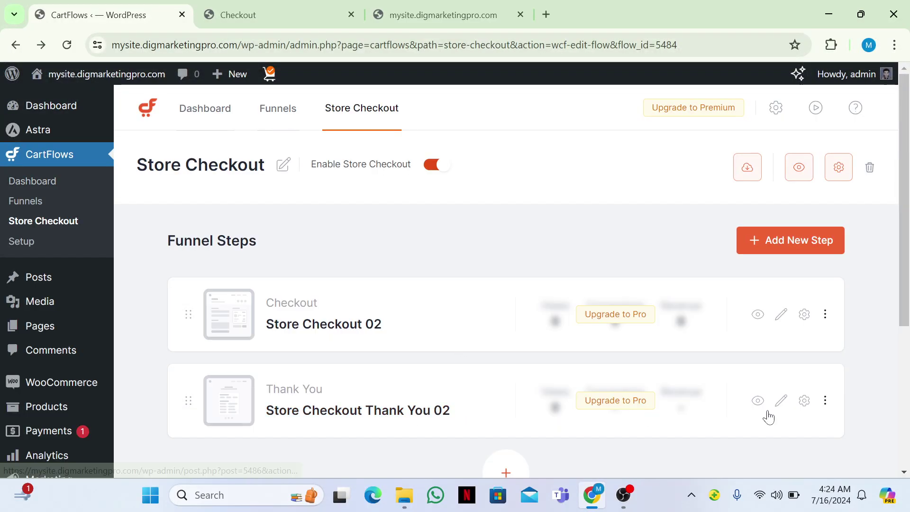
{"action": "right_click", "coordinate": [756, 404]}
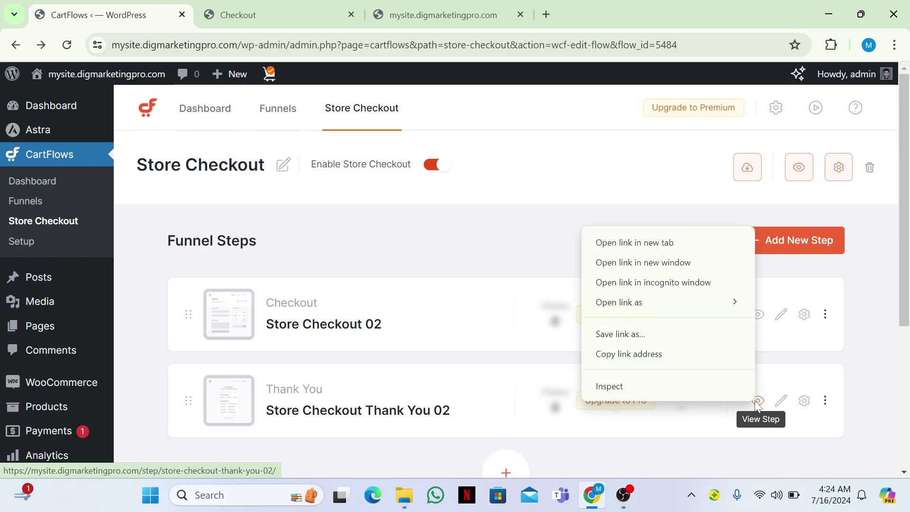
{"action": "left_click", "coordinate": [637, 244]}
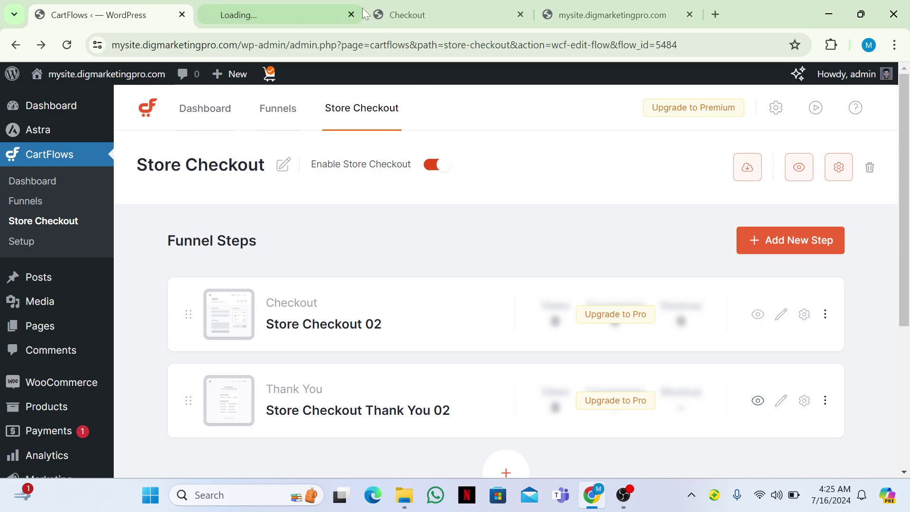
{"action": "left_click", "coordinate": [327, 7]}
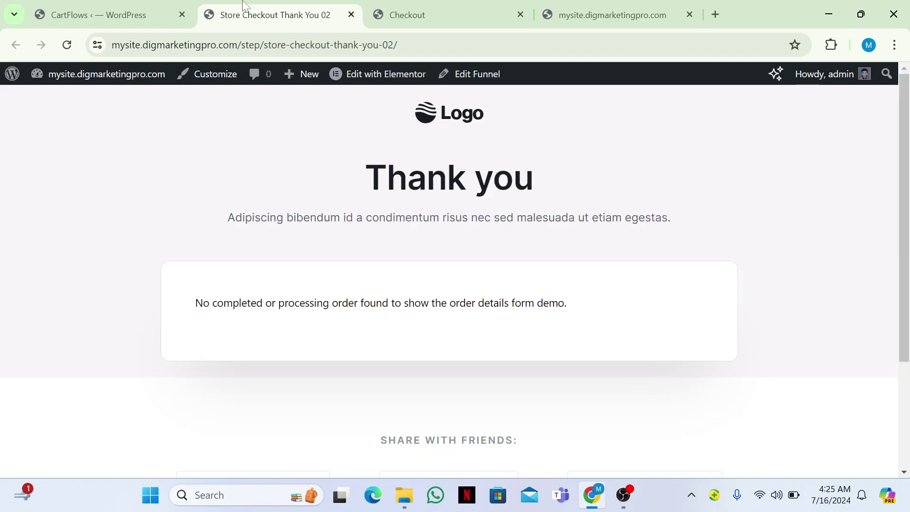
Open the Store Checkout Thank You 02 step for editing in Elementor and look over the storefront checkout page again
{"action": "left_click", "coordinate": [156, 6]}
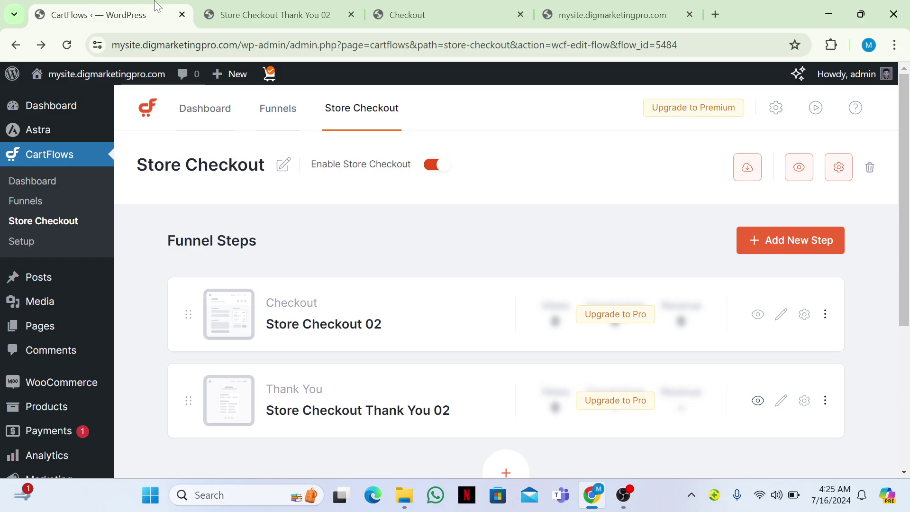
{"action": "left_click", "coordinate": [781, 402]}
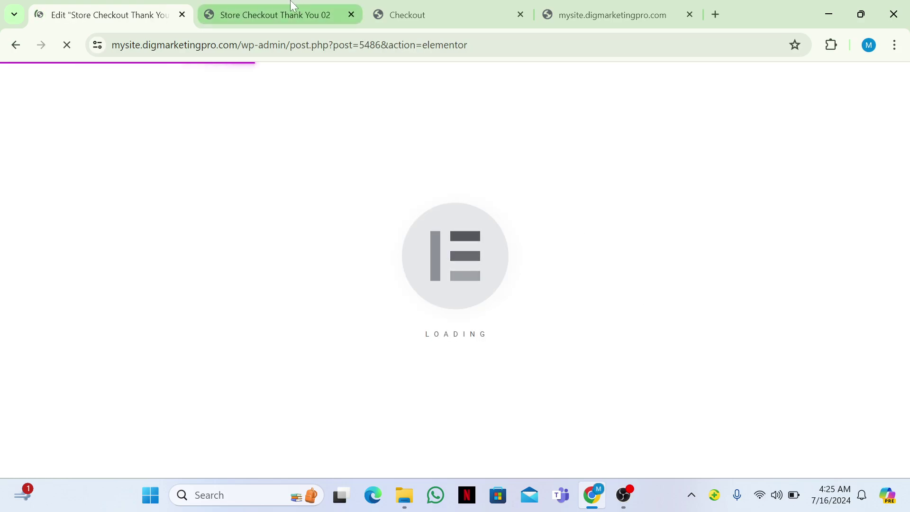
{"action": "left_click", "coordinate": [588, 5]}
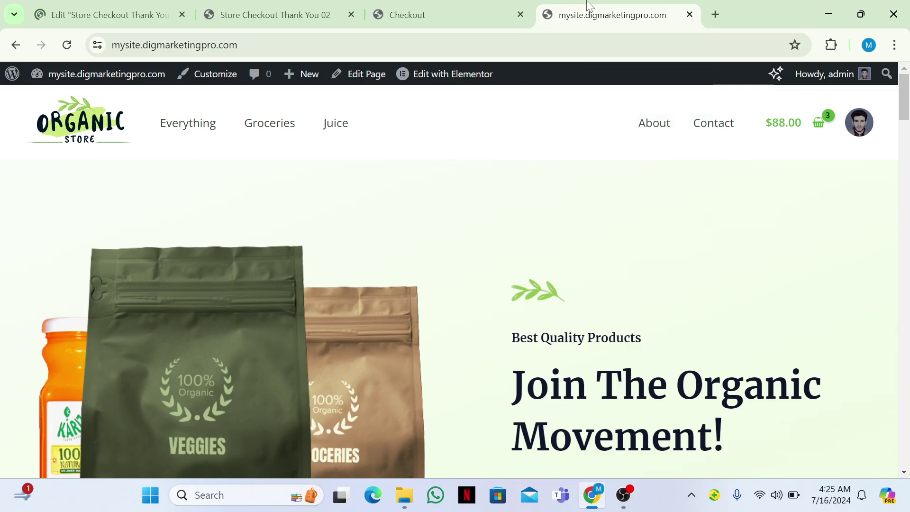
{"action": "left_click", "coordinate": [435, 6]}
{"action": "scroll", "coordinate": [455, 282], "scroll_direction": "up", "scroll_amount": 5}
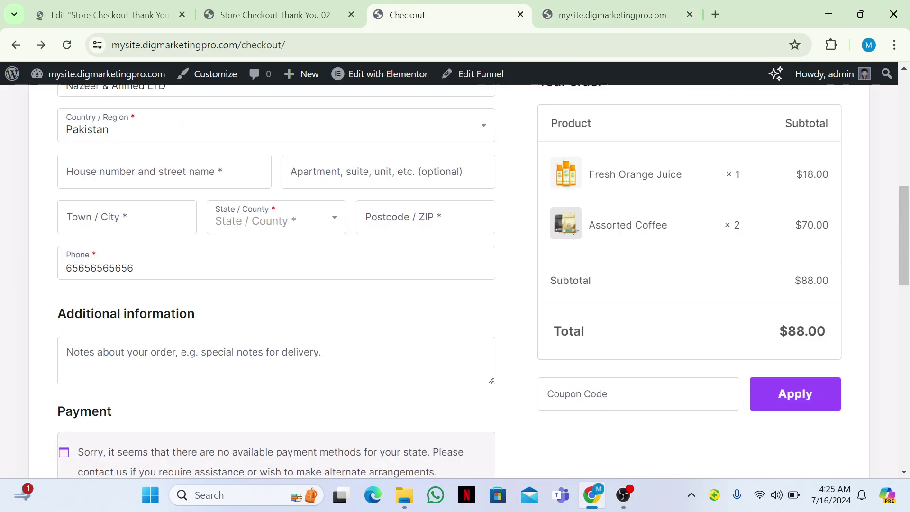
Try to place the order from the storefront checkout page before its address fields are filled in
{"action": "scroll", "coordinate": [455, 282], "scroll_direction": "down", "scroll_amount": 3}
{"action": "scroll", "coordinate": [455, 281], "scroll_direction": "down", "scroll_amount": 3}
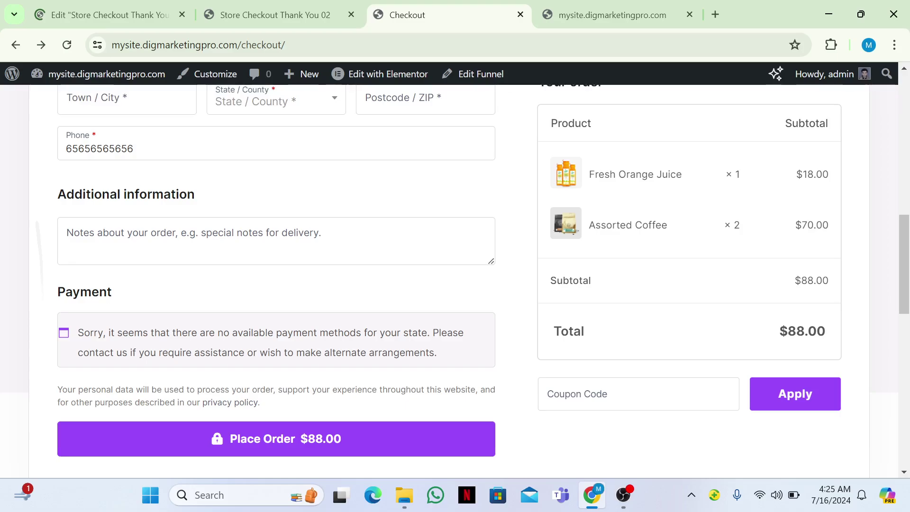
{"action": "left_click", "coordinate": [111, 392]}
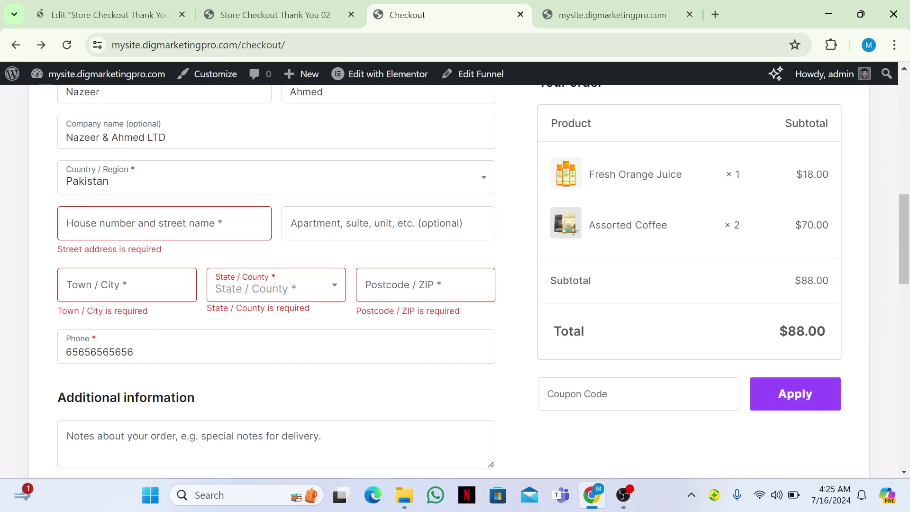
Fill in the billing street address, apartment, town, state and postcode on the checkout form
{"action": "left_click", "coordinate": [67, 339]}
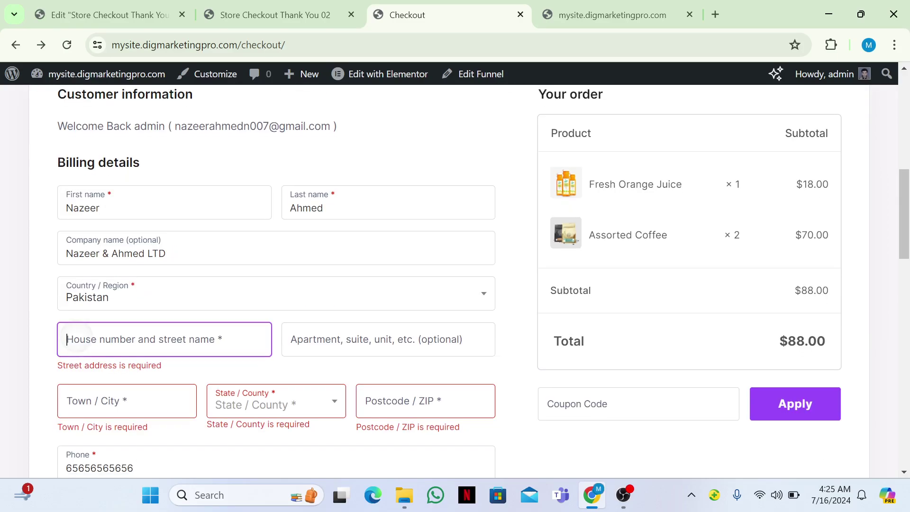
{"action": "type", "text": "666"}
{"action": "key", "text": "Tab"}
{"action": "type", "text": "ii"}
{"action": "key", "text": "Tab"}
{"action": "type", "text": "q"}
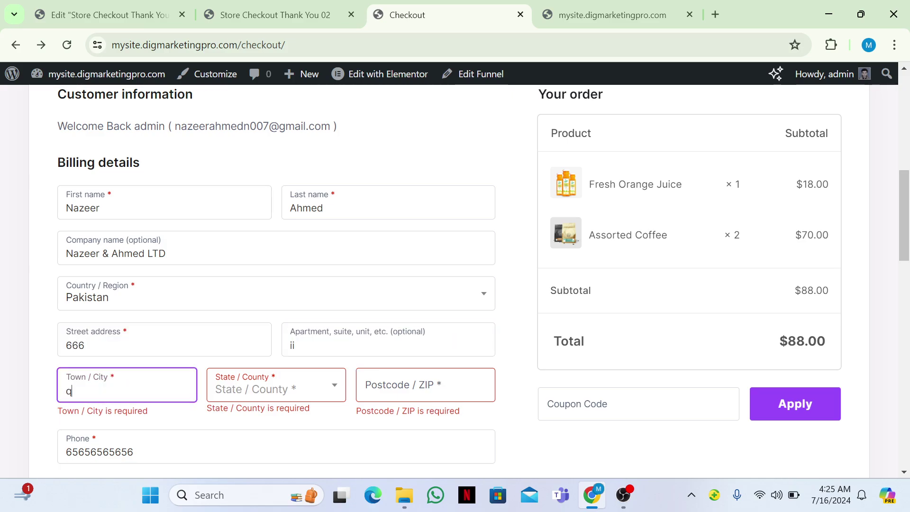
{"action": "key", "text": "Tab"}
{"action": "key", "text": "Return"}
{"action": "left_click", "coordinate": [286, 328]}
{"action": "left_click", "coordinate": [442, 384]}
{"action": "type", "text": "666"}
Try to place the order again with the completed billing details and look over the checkout form
{"action": "scroll", "coordinate": [455, 280], "scroll_direction": "down", "scroll_amount": 10}
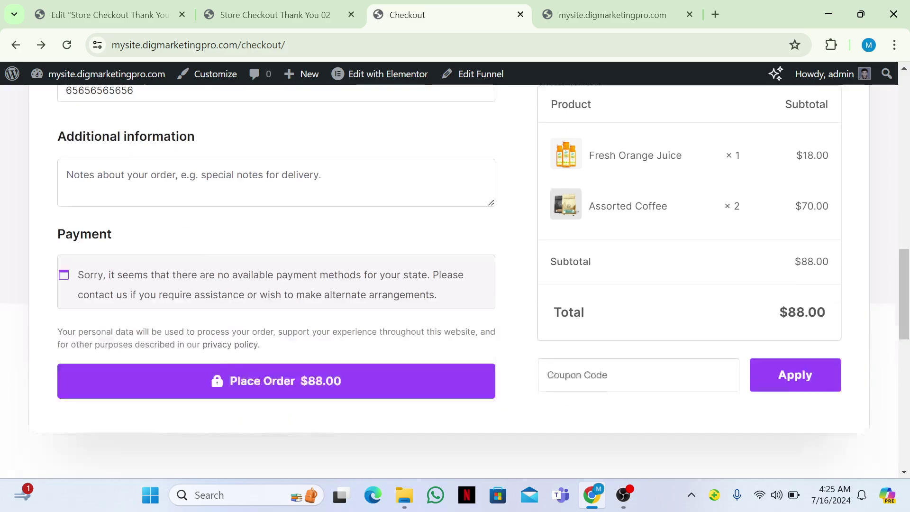
{"action": "scroll", "coordinate": [455, 280], "scroll_direction": "up", "scroll_amount": 4}
{"action": "scroll", "coordinate": [455, 280], "scroll_direction": "down", "scroll_amount": 2}
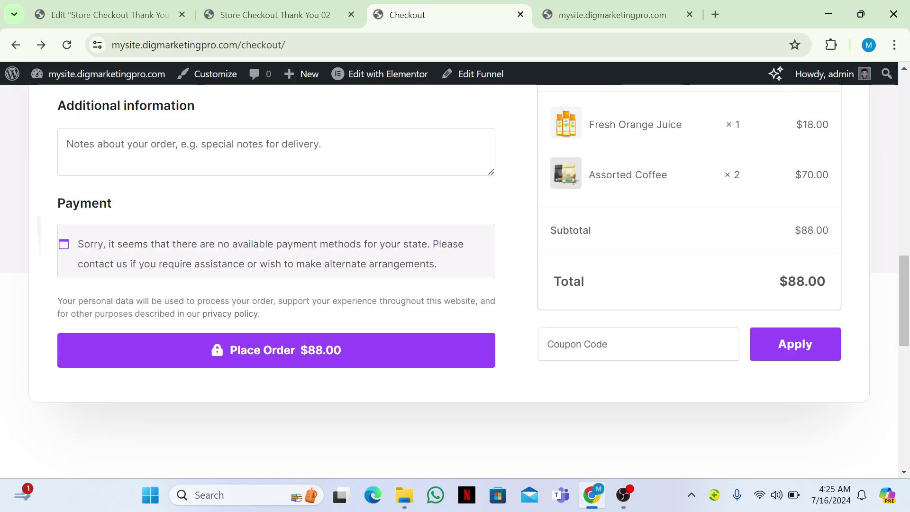
{"action": "left_click", "coordinate": [105, 327]}
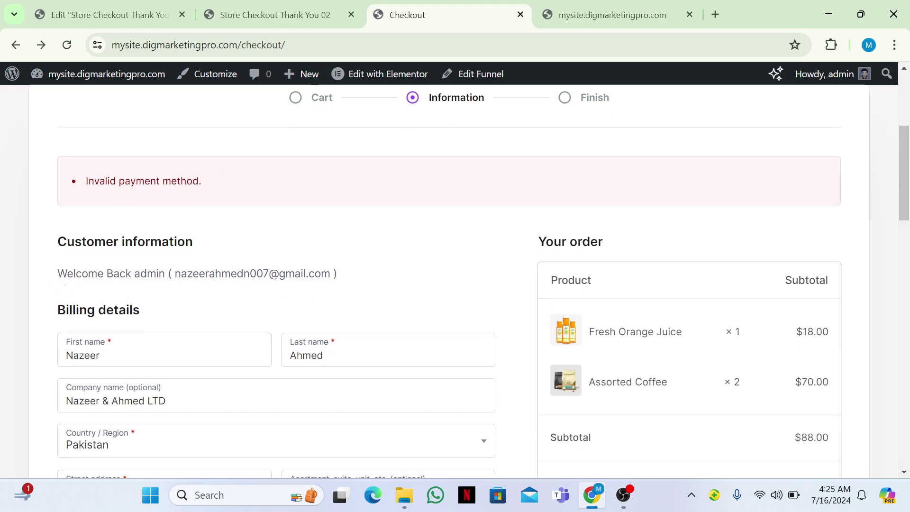
{"action": "scroll", "coordinate": [449, 281], "scroll_direction": "down", "scroll_amount": 5}
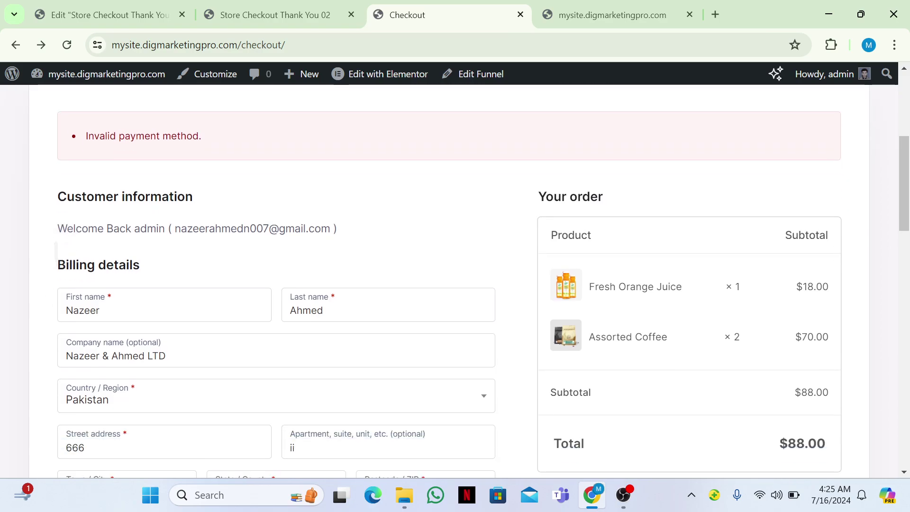
{"action": "scroll", "coordinate": [276, 281], "scroll_direction": "down", "scroll_amount": 3}
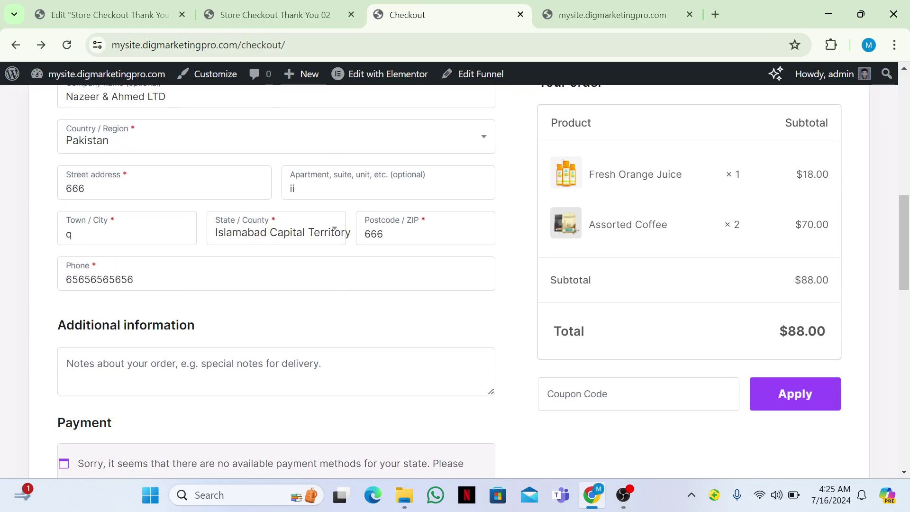
{"action": "scroll", "coordinate": [276, 281], "scroll_direction": "up", "scroll_amount": 3}
{"action": "scroll", "coordinate": [276, 281], "scroll_direction": "down", "scroll_amount": 1}
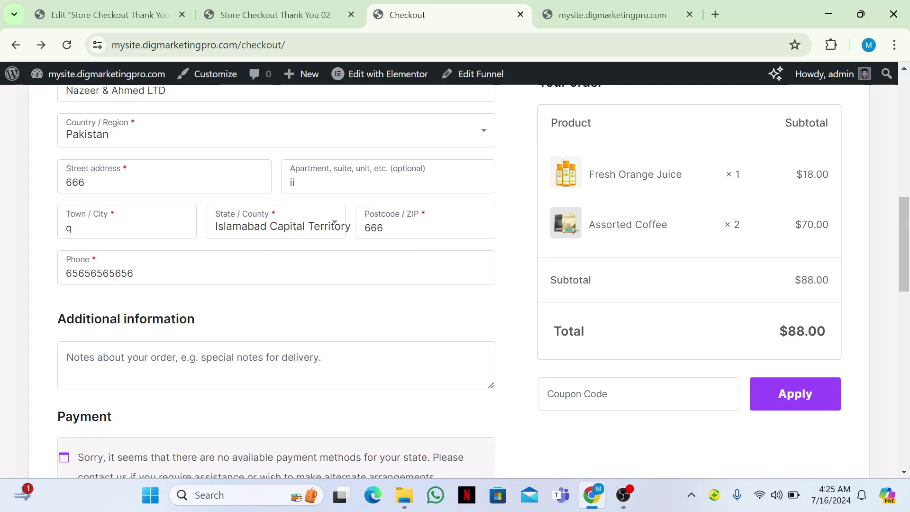
Look over the Store Checkout Thank You 02 preview and bring up the storefront home page
{"action": "left_click", "coordinate": [292, 13]}
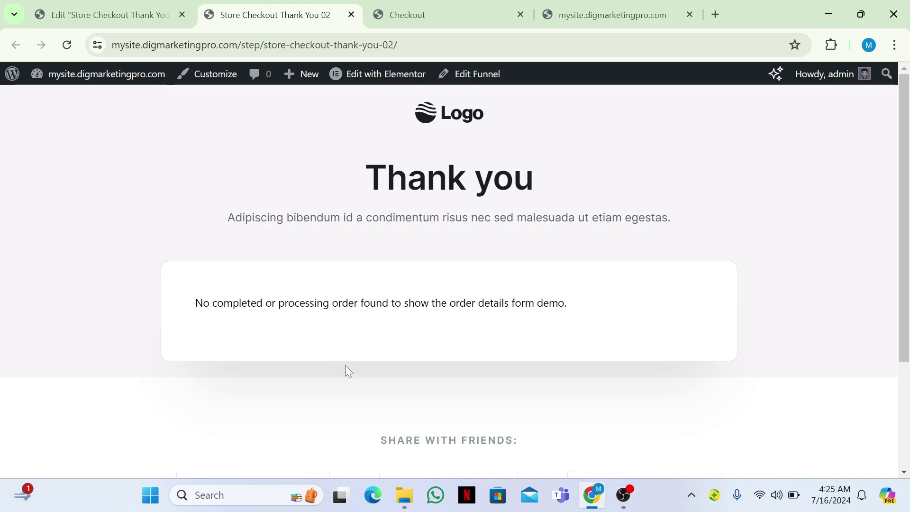
{"action": "scroll", "coordinate": [337, 358], "scroll_direction": "down", "scroll_amount": 3}
{"action": "scroll", "coordinate": [337, 358], "scroll_direction": "up", "scroll_amount": 2}
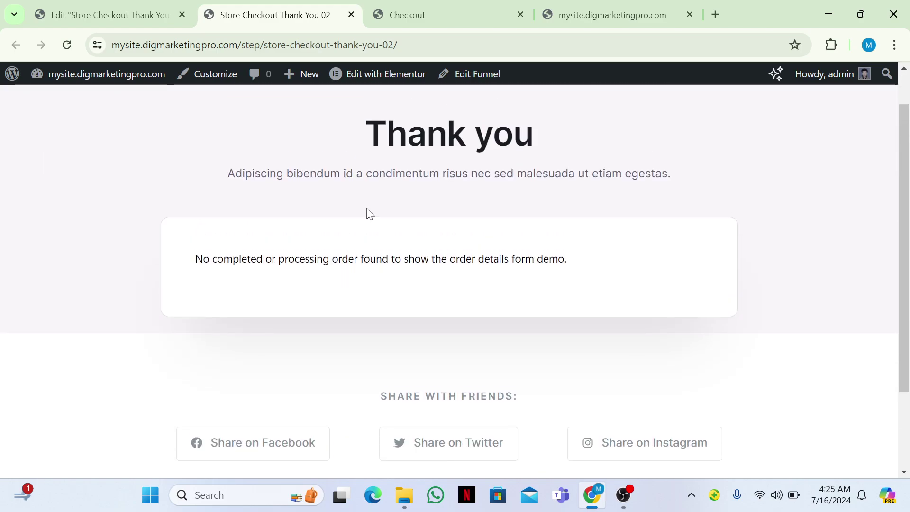
{"action": "left_click", "coordinate": [507, 9]}
{"action": "left_click", "coordinate": [613, 5]}
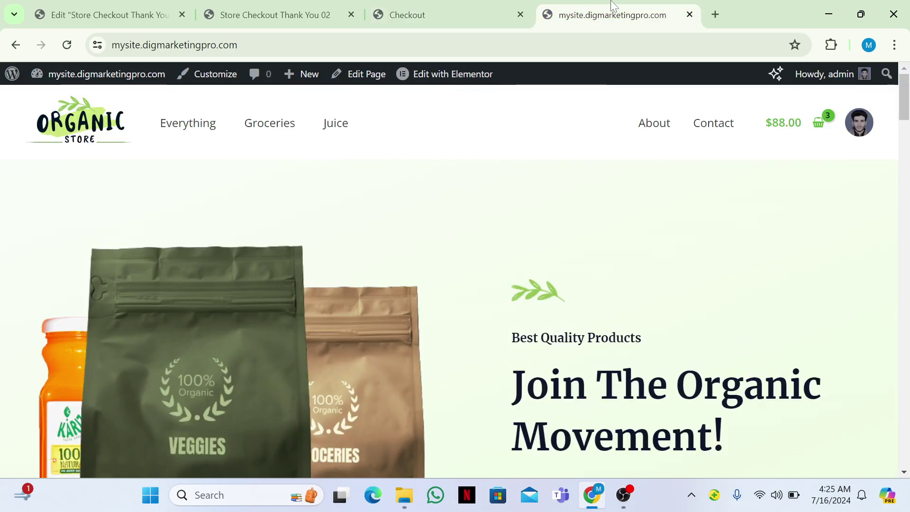
Inspect the Order Details Form widget's content options in Elementor and return to the CartFlows funnel steps
{"action": "left_click", "coordinate": [152, 9]}
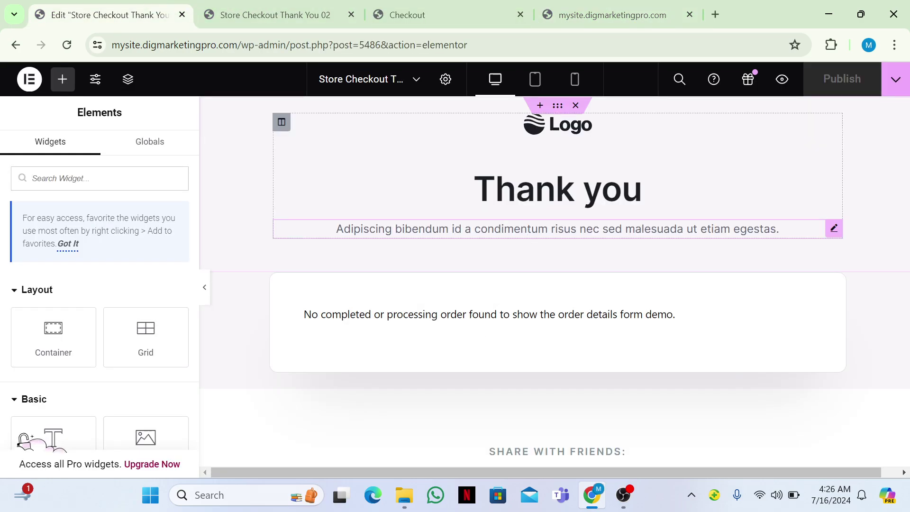
{"action": "left_click", "coordinate": [481, 309]}
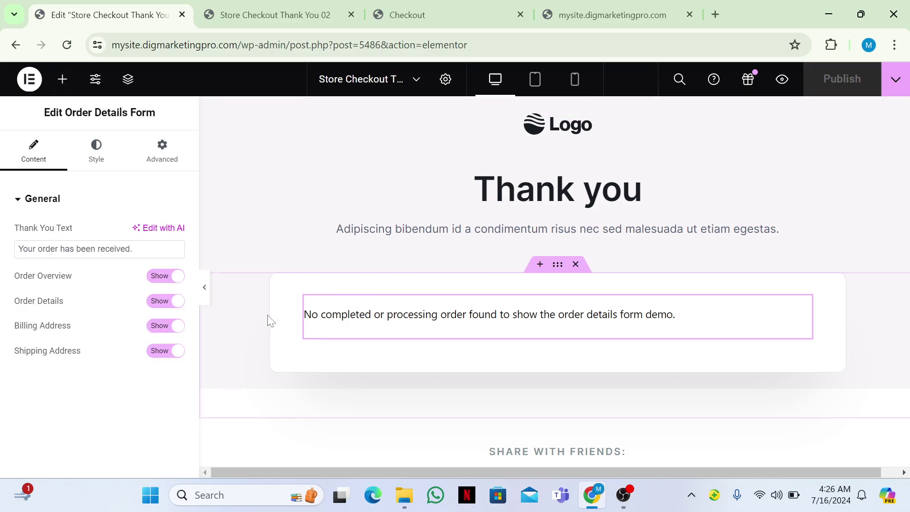
{"action": "left_click", "coordinate": [17, 45]}
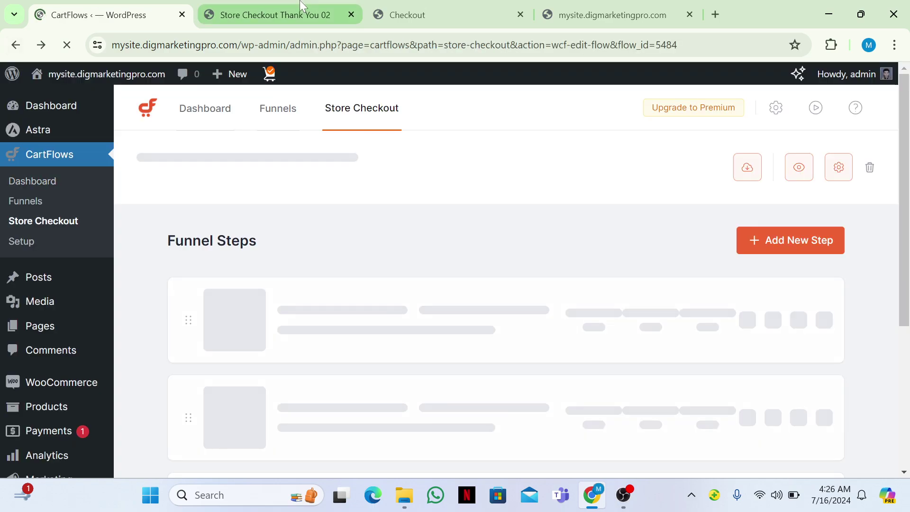
Close the thank-you page preview and review the billing and payment sections of the storefront checkout page
{"action": "left_click", "coordinate": [407, 15]}
{"action": "left_click", "coordinate": [319, 2]}
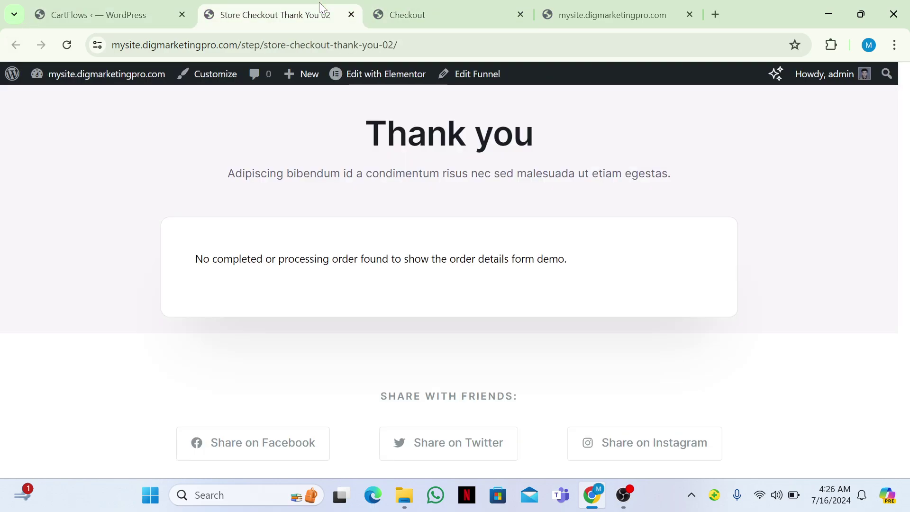
{"action": "left_click", "coordinate": [351, 15]}
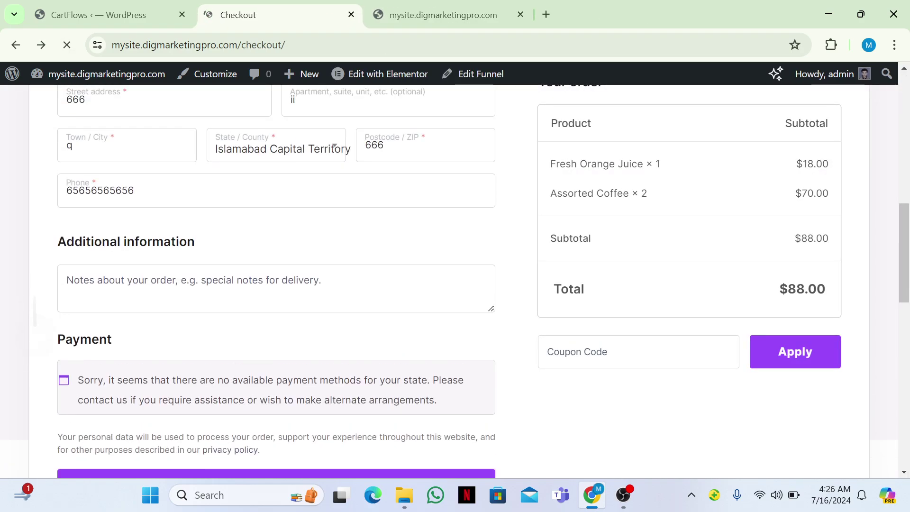
{"action": "scroll", "coordinate": [449, 281], "scroll_direction": "up", "scroll_amount": 1}
{"action": "scroll", "coordinate": [449, 281], "scroll_direction": "down", "scroll_amount": 2}
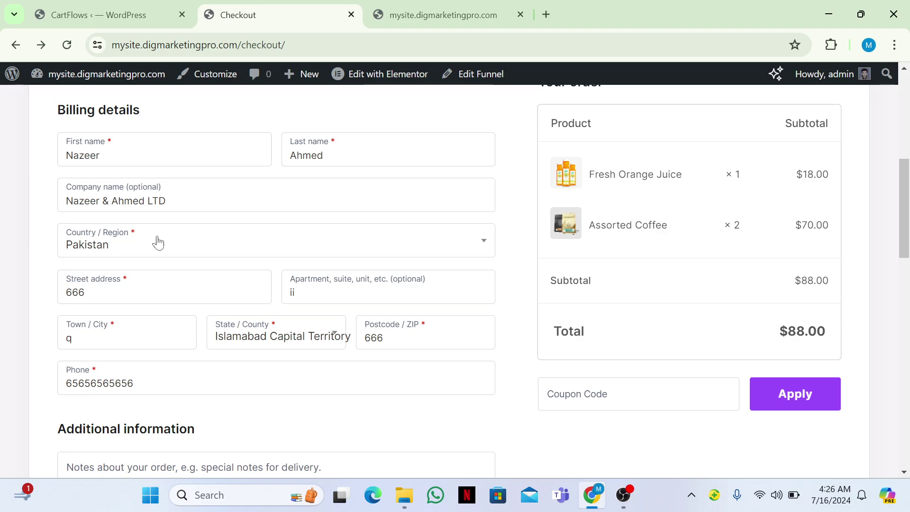
Look through the Store Checkout 02 step's order bumps, checkout form, dynamic offers and general settings, and close them
{"action": "left_click", "coordinate": [151, 10]}
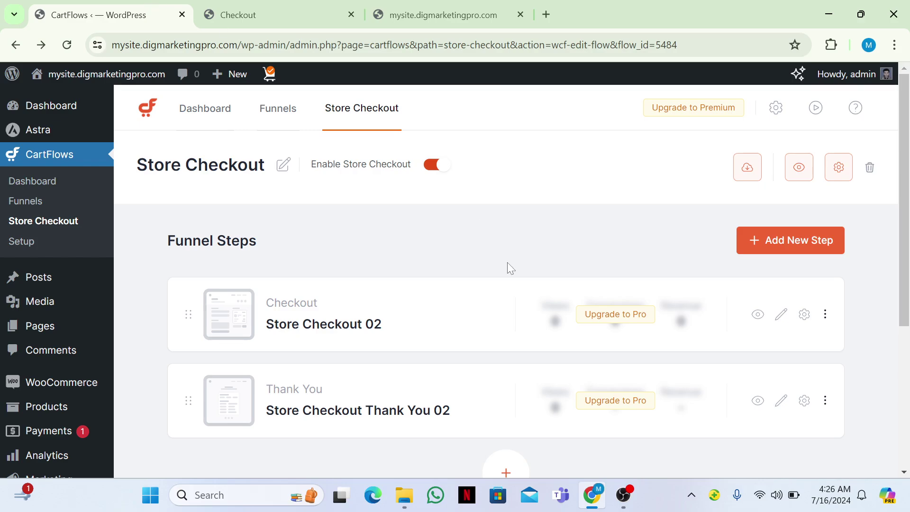
{"action": "left_click", "coordinate": [805, 315]}
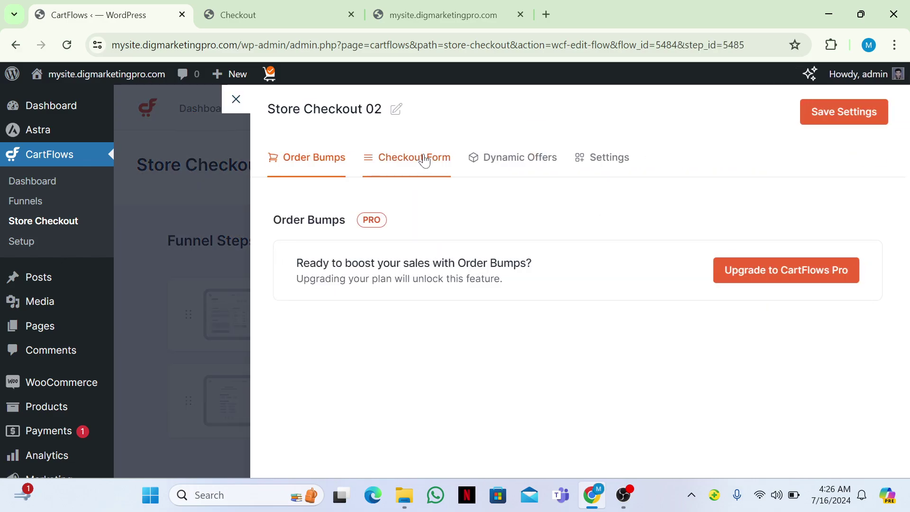
{"action": "left_click", "coordinate": [424, 159]}
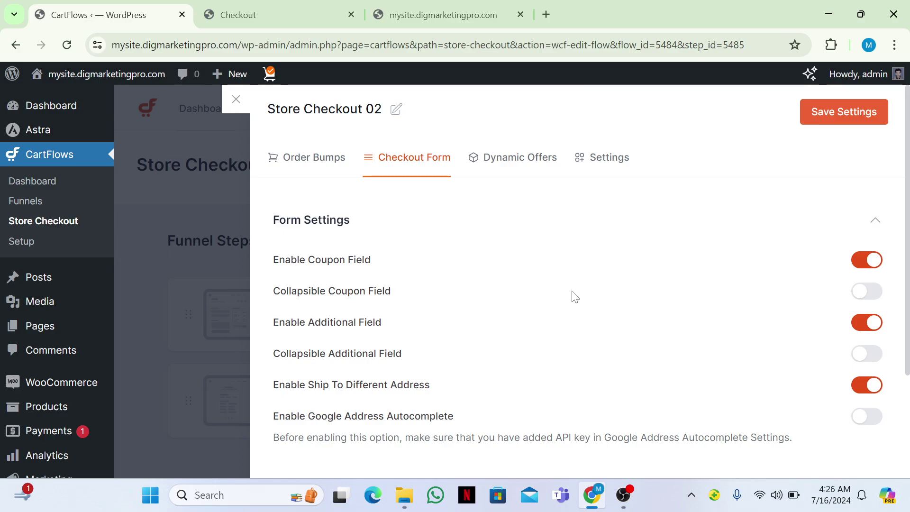
{"action": "left_click", "coordinate": [520, 165]}
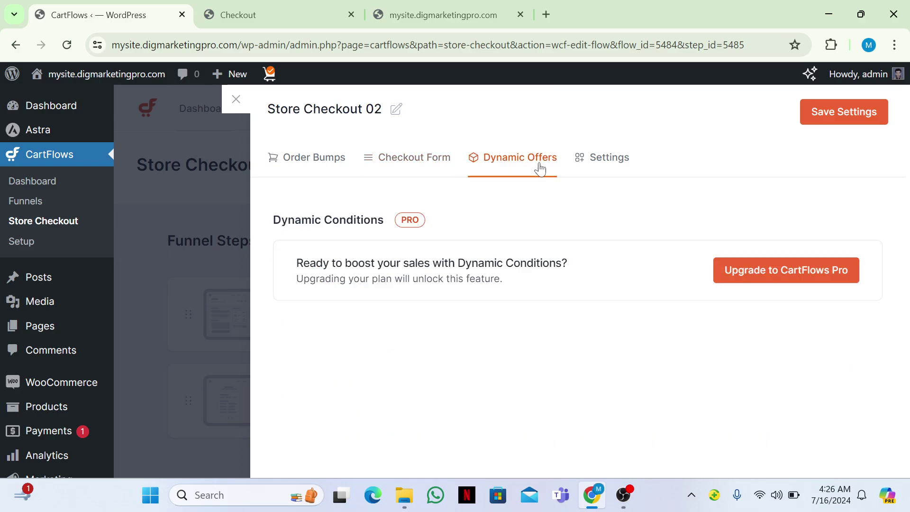
{"action": "left_click", "coordinate": [587, 169]}
{"action": "scroll", "coordinate": [577, 327], "scroll_direction": "down", "scroll_amount": 5}
{"action": "scroll", "coordinate": [577, 327], "scroll_direction": "up", "scroll_amount": 5}
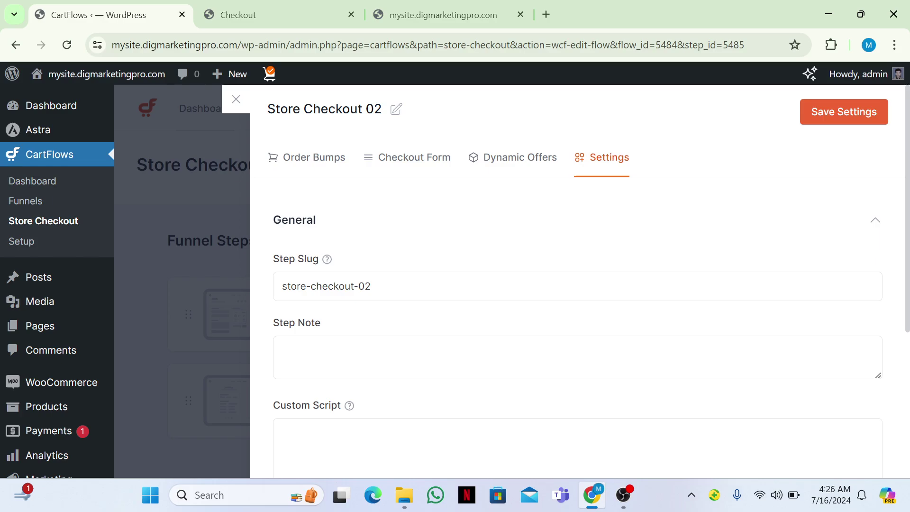
{"action": "left_click", "coordinate": [307, 157]}
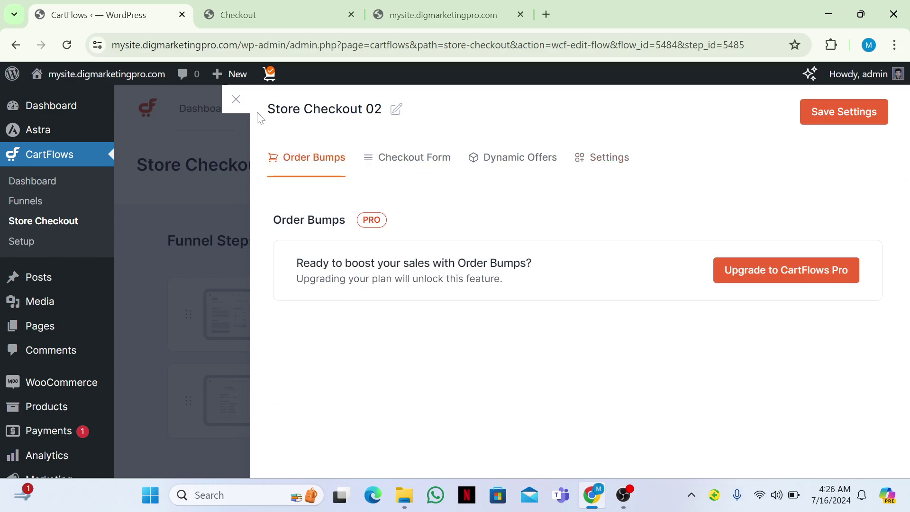
{"action": "left_click", "coordinate": [236, 99]}
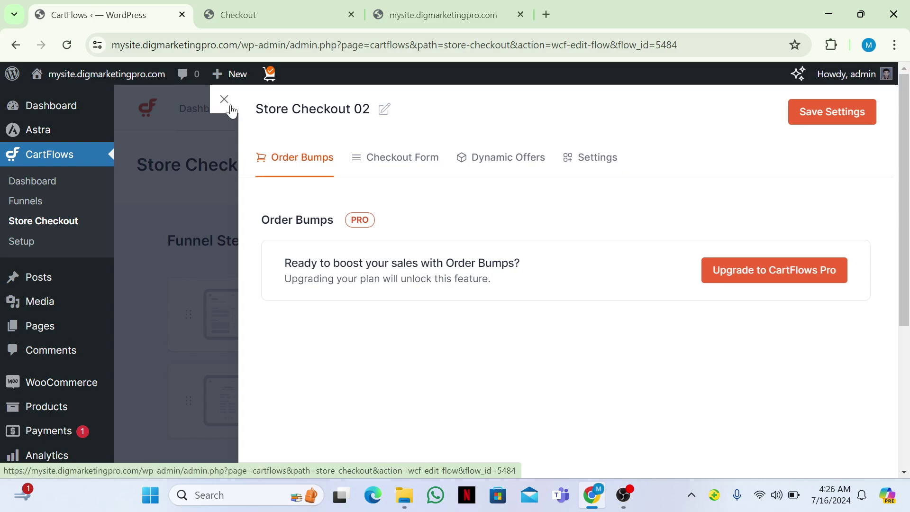
Go to the WordPress page for adding new plugins and search for "edit custom fields"
{"action": "scroll", "coordinate": [240, 287], "scroll_direction": "down", "scroll_amount": 3}
{"action": "scroll", "coordinate": [240, 286], "scroll_direction": "down", "scroll_amount": 2}
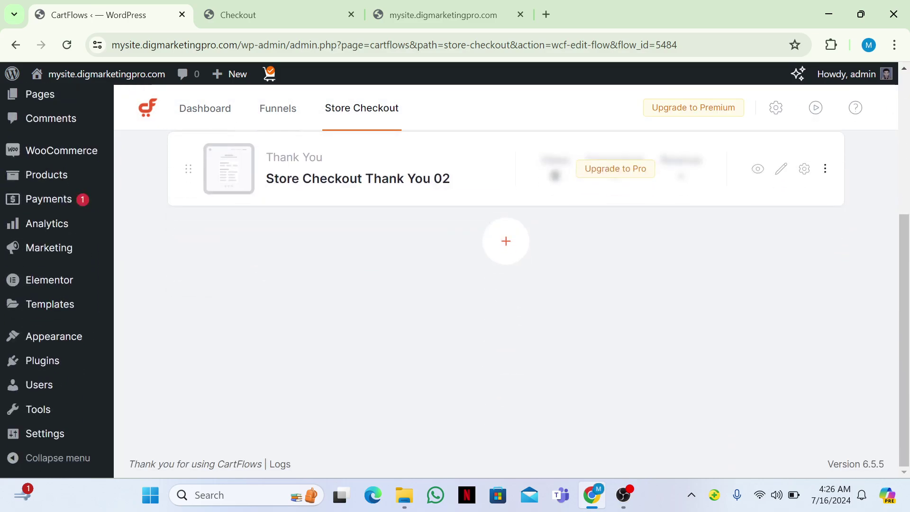
{"action": "mouse_move", "coordinate": [51, 364]}
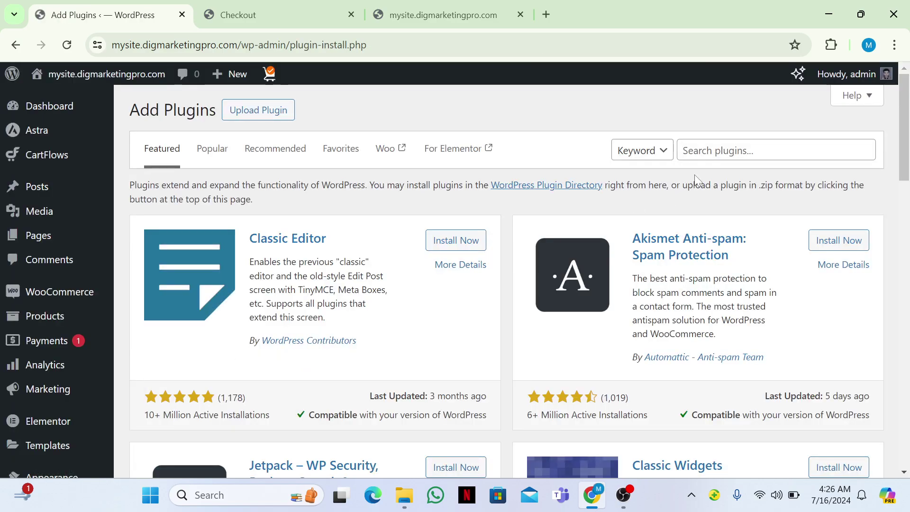
{"action": "left_click", "coordinate": [718, 152]}
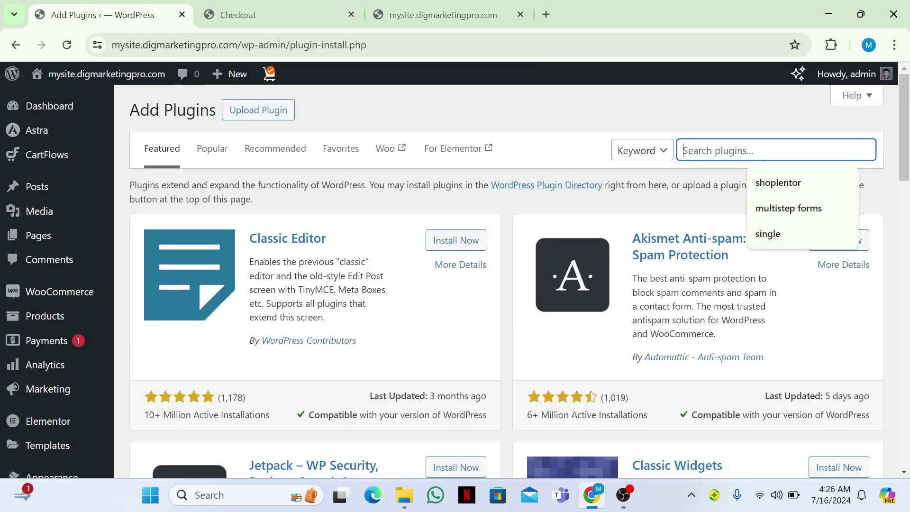
{"action": "type", "text": "edit custom fields"}
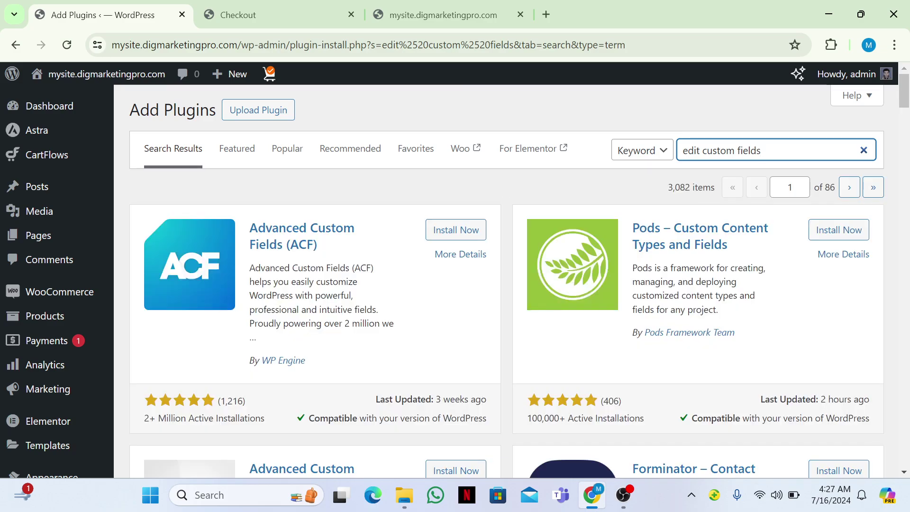
Find Checkout Field Editor (Checkout Manager) for WooCommerce by ThemeHigh in the search results and install it
{"action": "scroll", "coordinate": [774, 269], "scroll_direction": "down", "scroll_amount": 2}
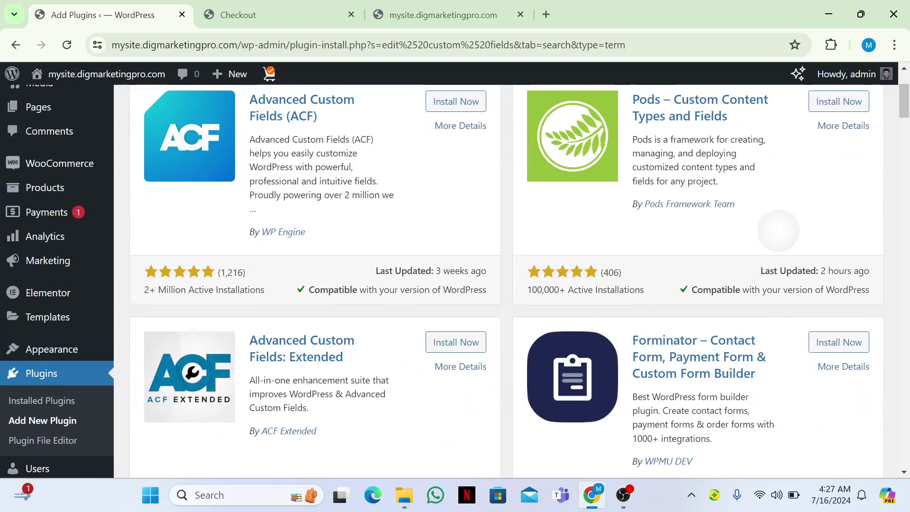
{"action": "scroll", "coordinate": [773, 269], "scroll_direction": "down", "scroll_amount": 3}
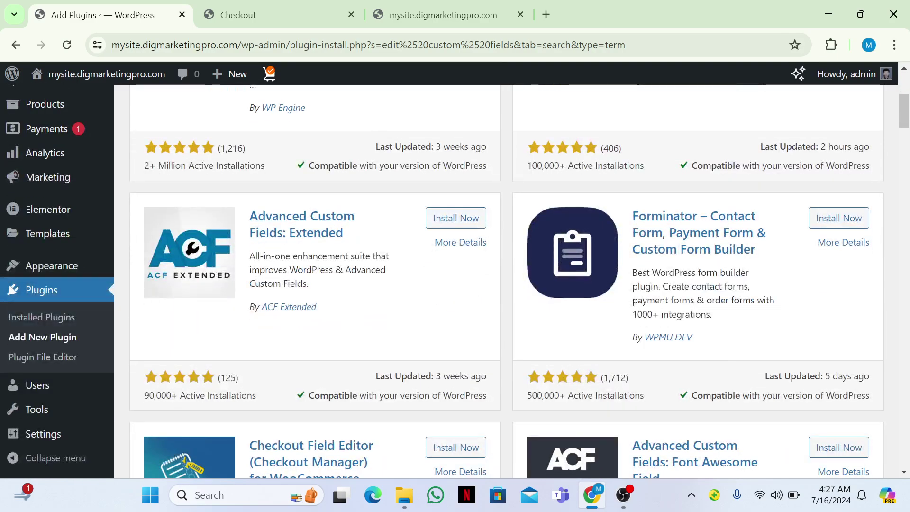
{"action": "scroll", "coordinate": [773, 268], "scroll_direction": "down", "scroll_amount": 2}
{"action": "scroll", "coordinate": [773, 268], "scroll_direction": "down", "scroll_amount": 3}
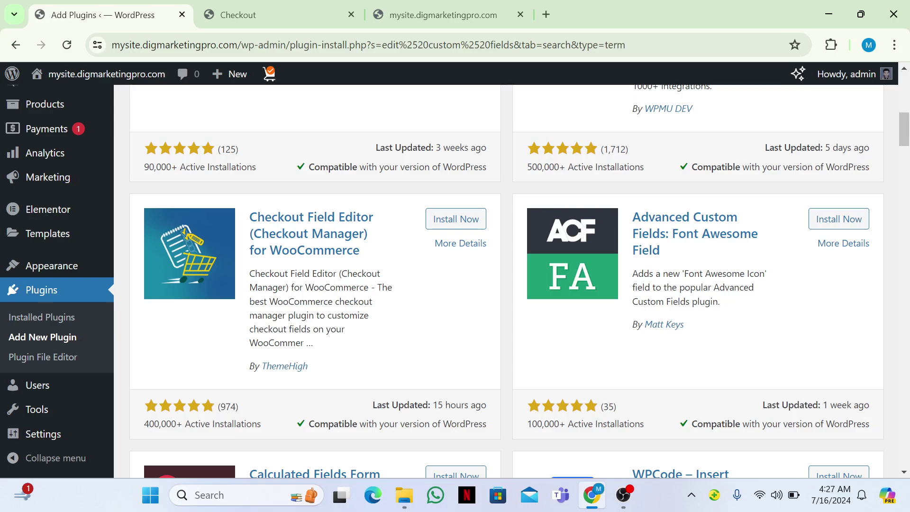
{"action": "scroll", "coordinate": [773, 269], "scroll_direction": "down", "scroll_amount": 1}
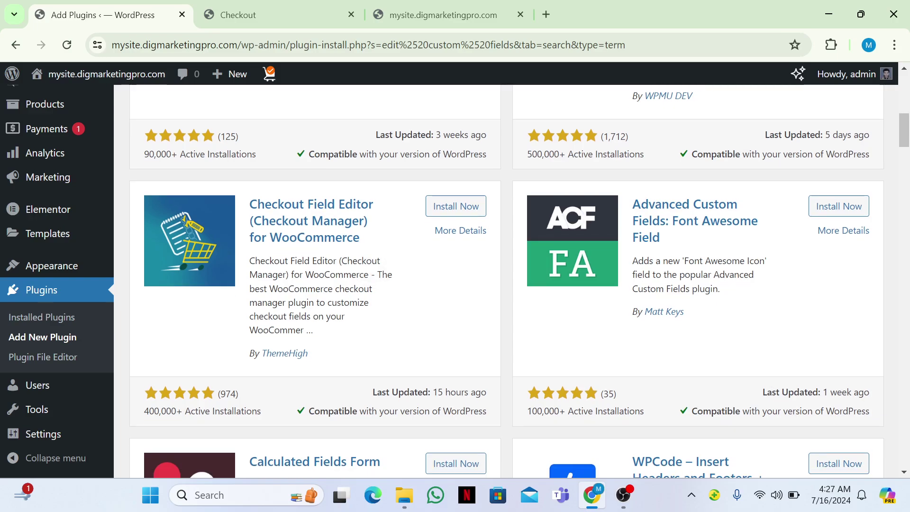
{"action": "left_click", "coordinate": [455, 206]}
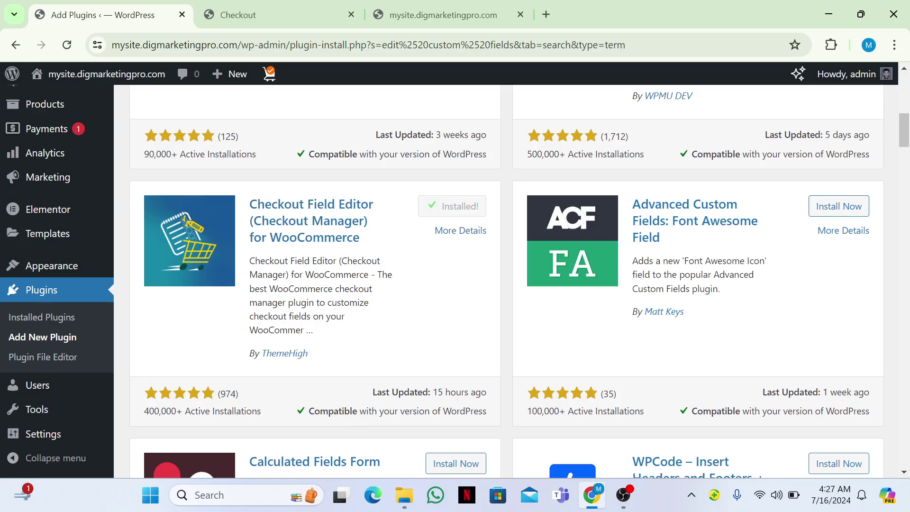
Activate the installed Checkout Field Editor plugin and review the billing fields on the storefront checkout page meanwhile
{"action": "key", "text": "Return"}
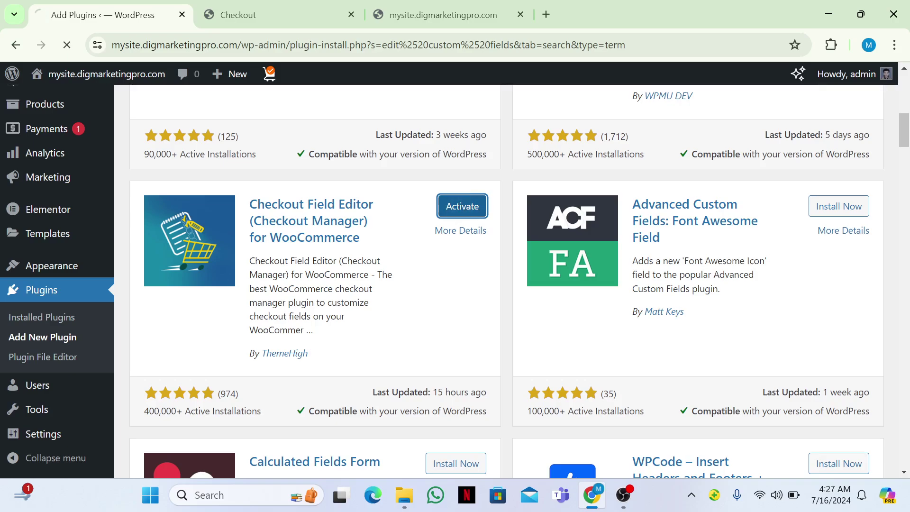
{"action": "left_click", "coordinate": [288, 15]}
{"action": "scroll", "coordinate": [276, 279], "scroll_direction": "up", "scroll_amount": 1}
{"action": "scroll", "coordinate": [276, 280], "scroll_direction": "down", "scroll_amount": 2}
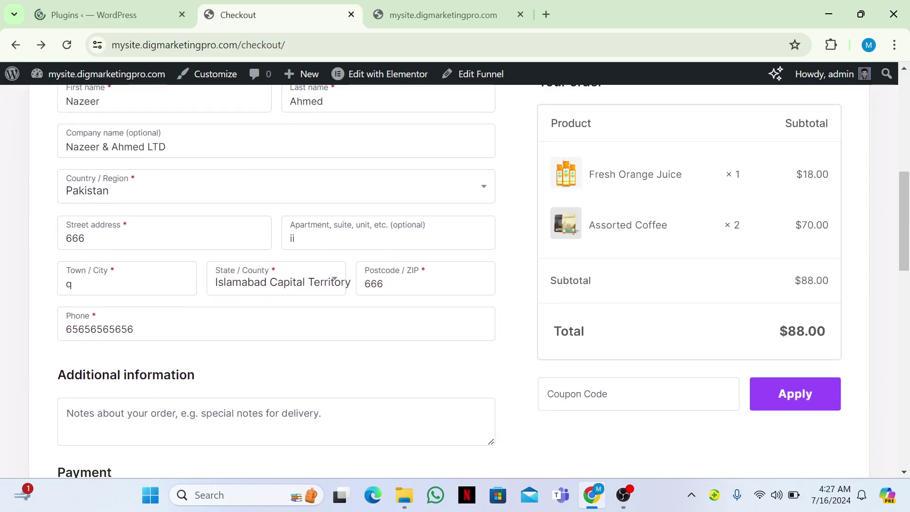
{"action": "key", "text": "ctrl+1"}
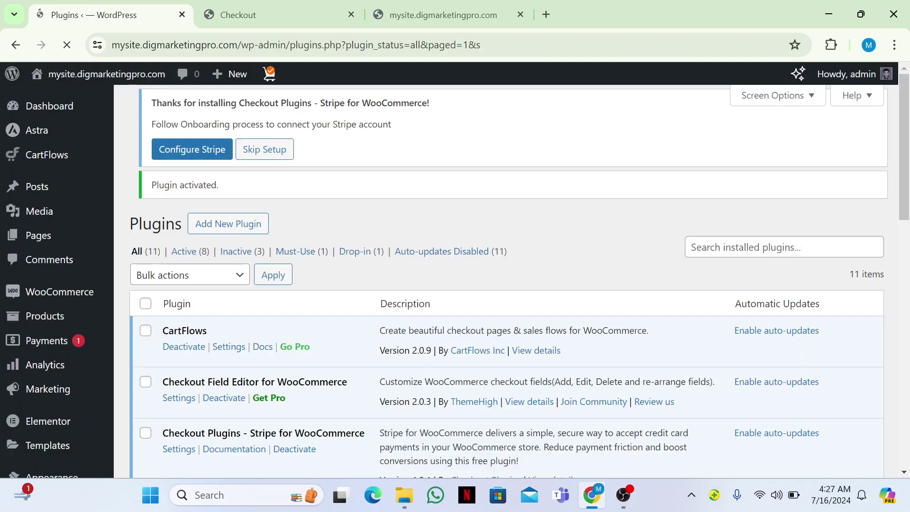
Open the CartFlows store checkout, look through the Store Checkout 02 step's checkout form and general settings, and close them
{"action": "left_click", "coordinate": [47, 155]}
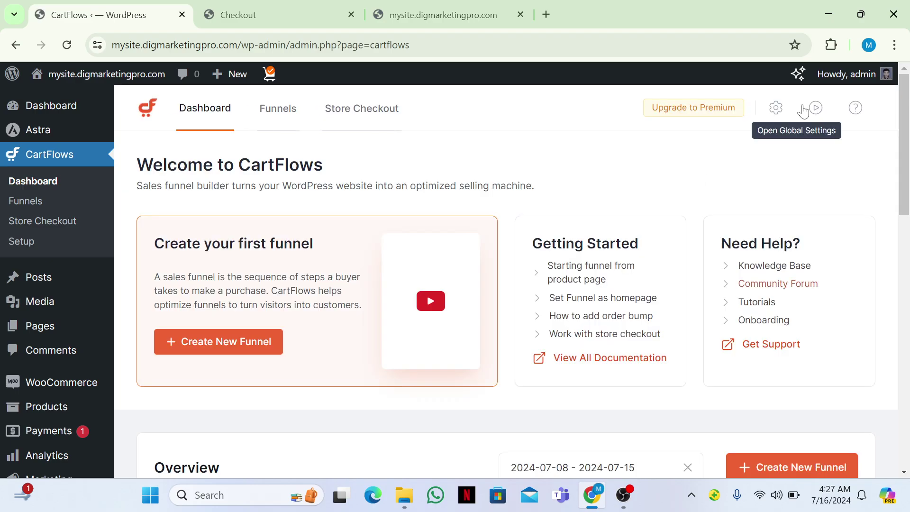
{"action": "left_click", "coordinate": [355, 115]}
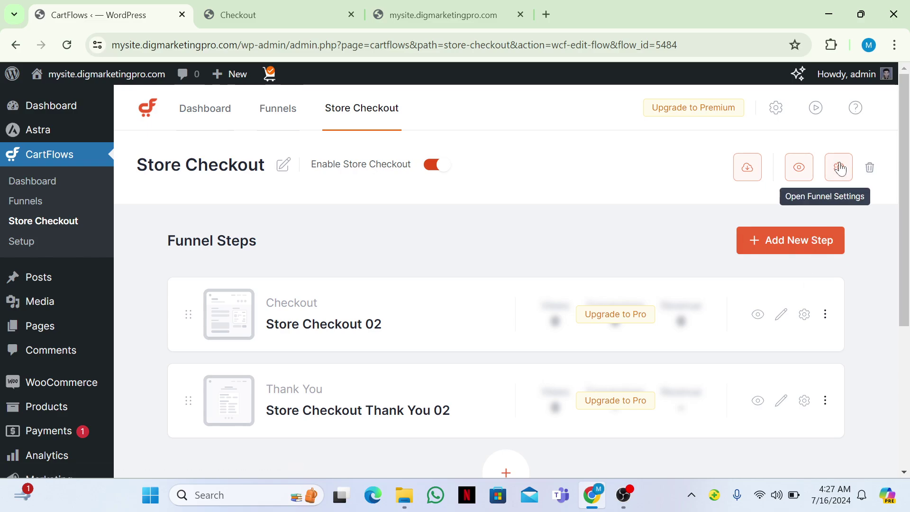
{"action": "left_click", "coordinate": [804, 315]}
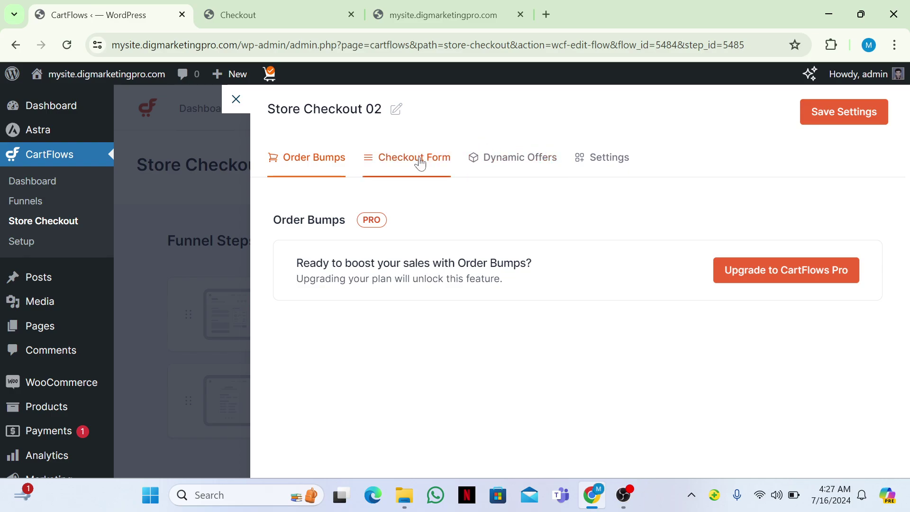
{"action": "left_click", "coordinate": [421, 163]}
{"action": "left_click", "coordinate": [342, 159]}
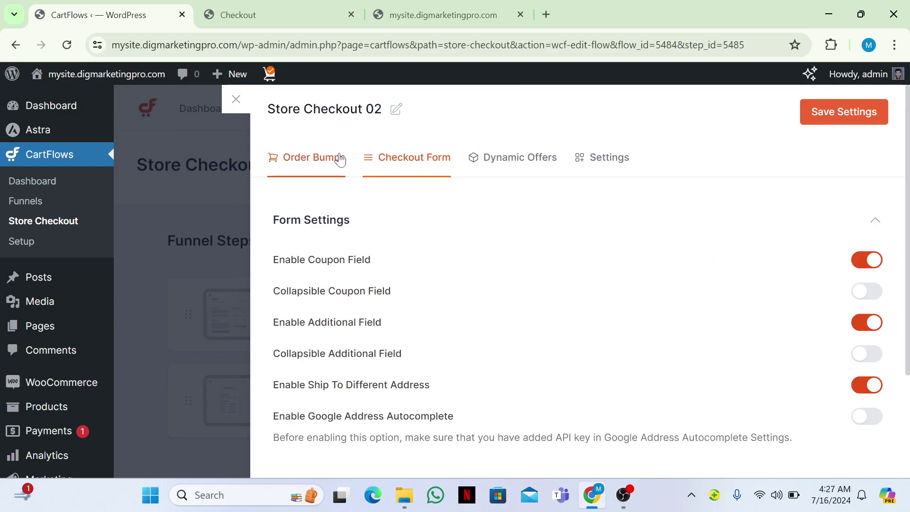
{"action": "left_click", "coordinate": [591, 166]}
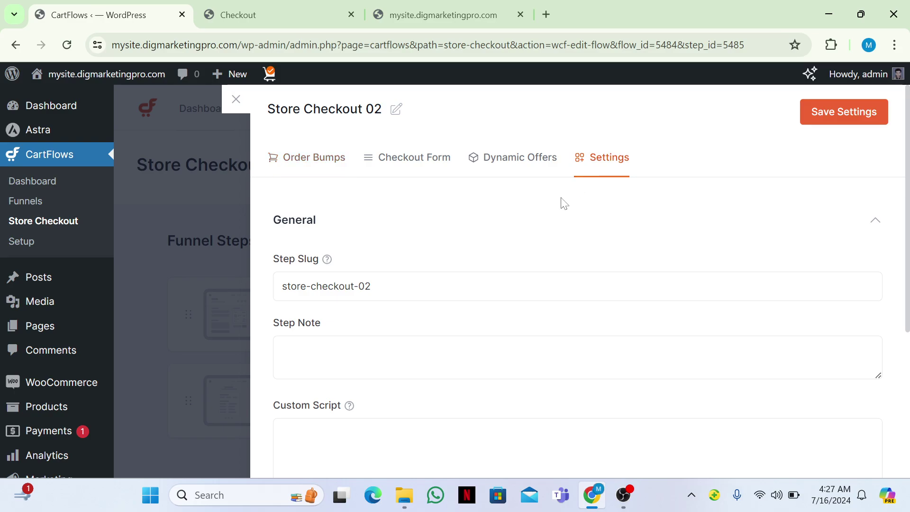
{"action": "left_click", "coordinate": [236, 99]}
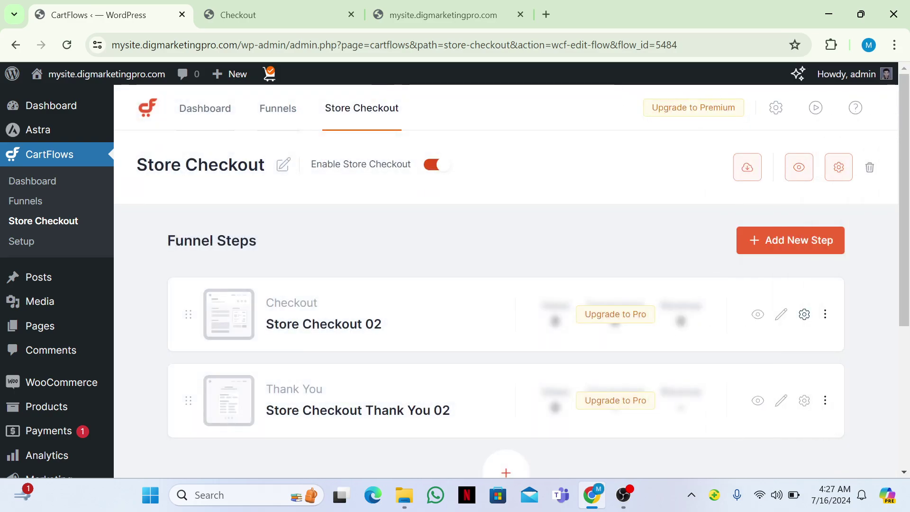
{"action": "left_click", "coordinate": [825, 314]}
{"action": "left_click", "coordinate": [825, 314]}
{"action": "scroll", "coordinate": [825, 314], "scroll_direction": "down", "scroll_amount": 3}
{"action": "scroll", "coordinate": [825, 313], "scroll_direction": "up", "scroll_amount": 3}
{"action": "left_click", "coordinate": [870, 168]}
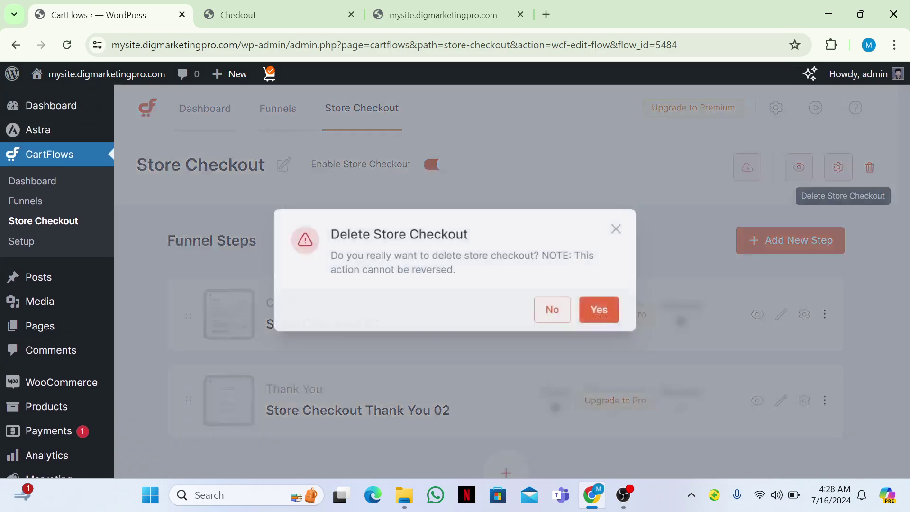
{"action": "key", "text": "Escape"}
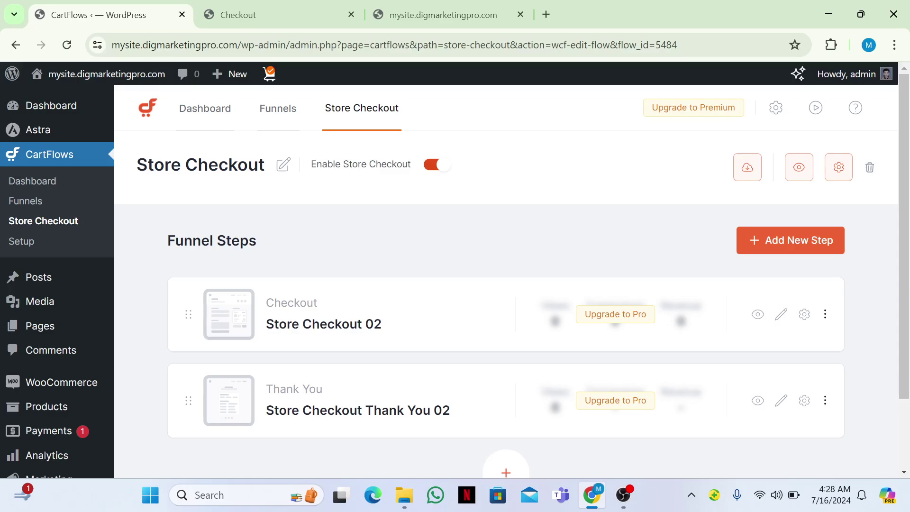
Examine the store checkout's funnel settings and the list of funnels, and return to the store checkout
{"action": "left_click", "coordinate": [838, 166]}
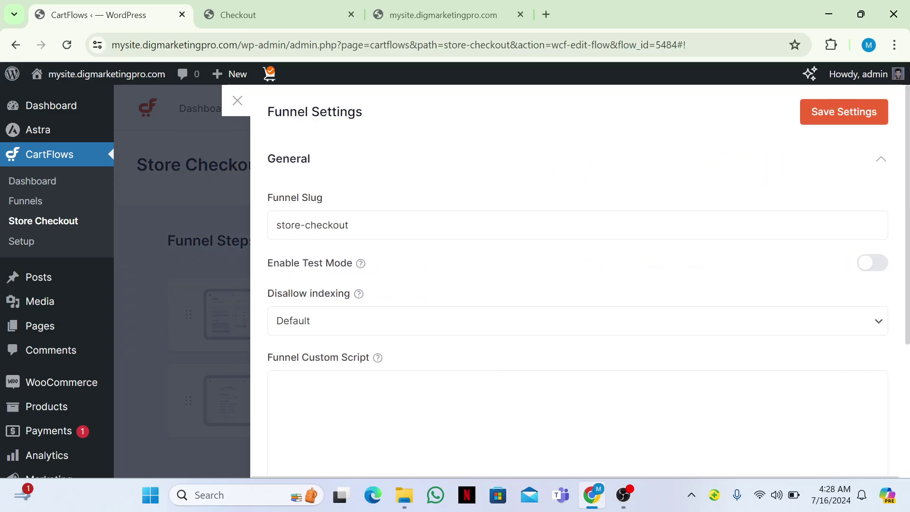
{"action": "scroll", "coordinate": [569, 284], "scroll_direction": "down", "scroll_amount": 5}
{"action": "scroll", "coordinate": [569, 284], "scroll_direction": "up", "scroll_amount": 5}
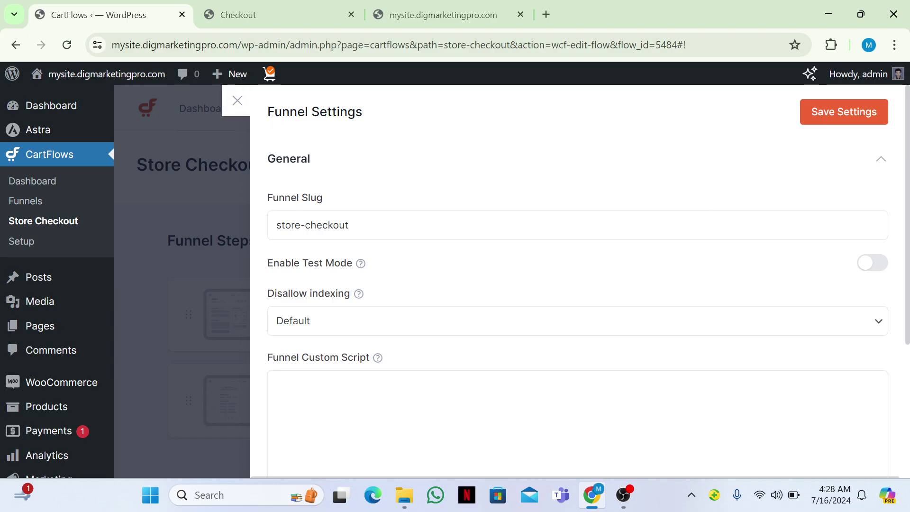
{"action": "key", "text": "Escape"}
{"action": "scroll", "coordinate": [506, 284], "scroll_direction": "down", "scroll_amount": 2}
{"action": "scroll", "coordinate": [506, 285], "scroll_direction": "up", "scroll_amount": 2}
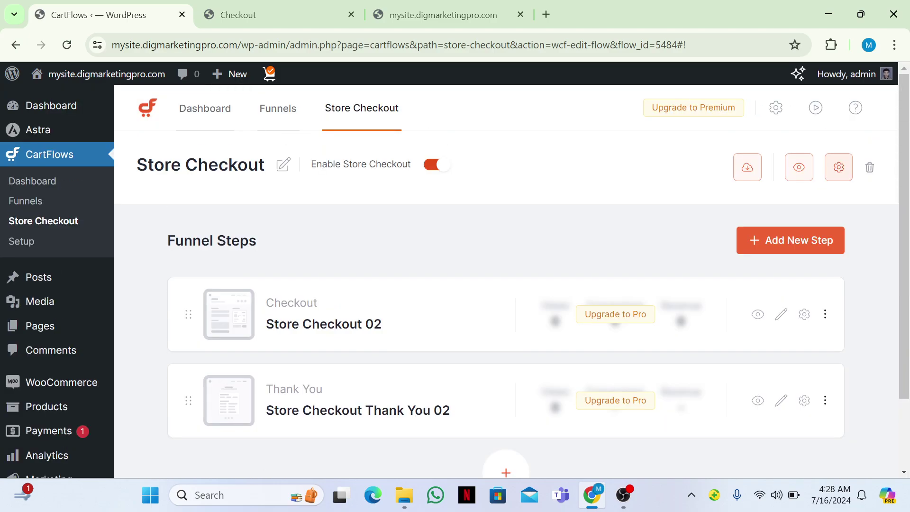
{"action": "left_click", "coordinate": [278, 108]}
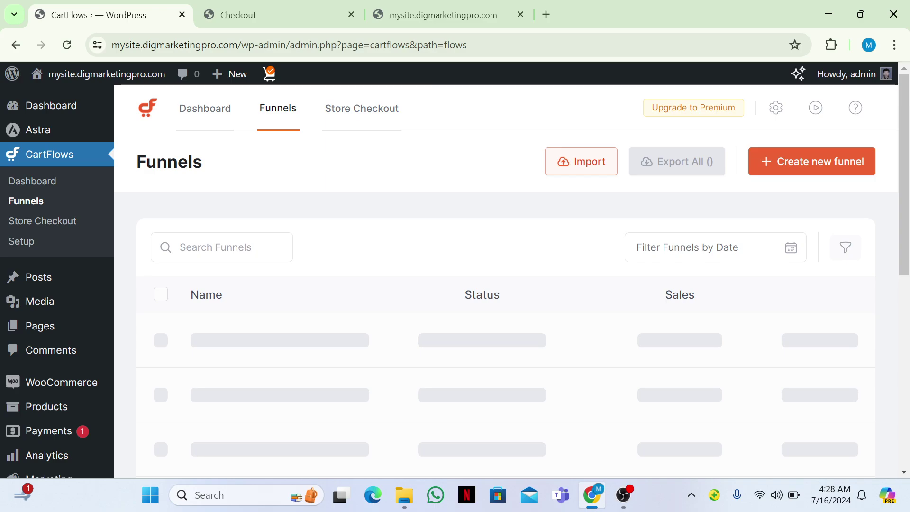
{"action": "left_click", "coordinate": [367, 105]}
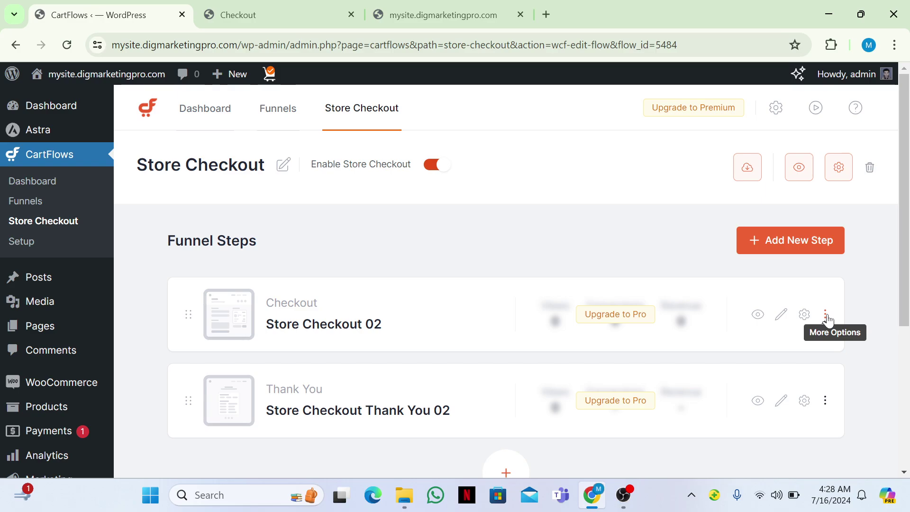
Examine the Store Checkout 02 step's checkout form settings, including the field editor, form headings and place order button options
{"action": "left_click", "coordinate": [826, 317]}
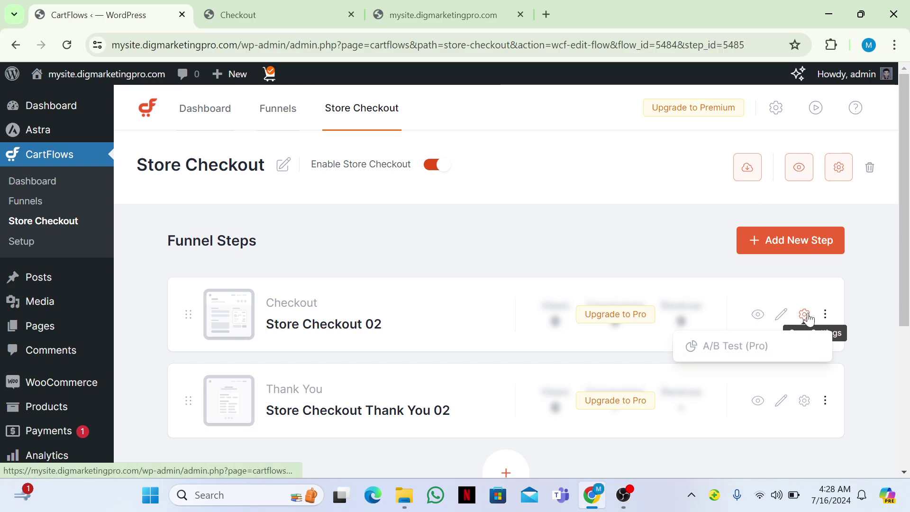
{"action": "left_click", "coordinate": [805, 314]}
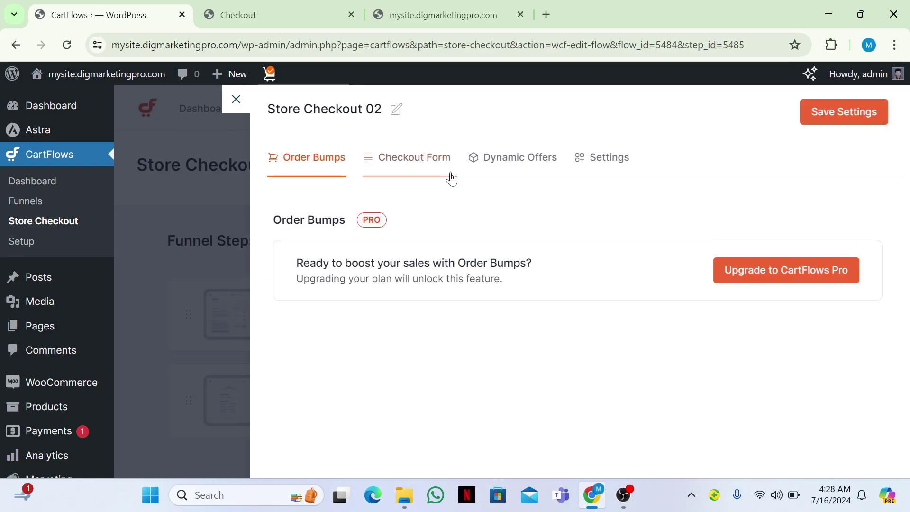
{"action": "left_click", "coordinate": [434, 172]}
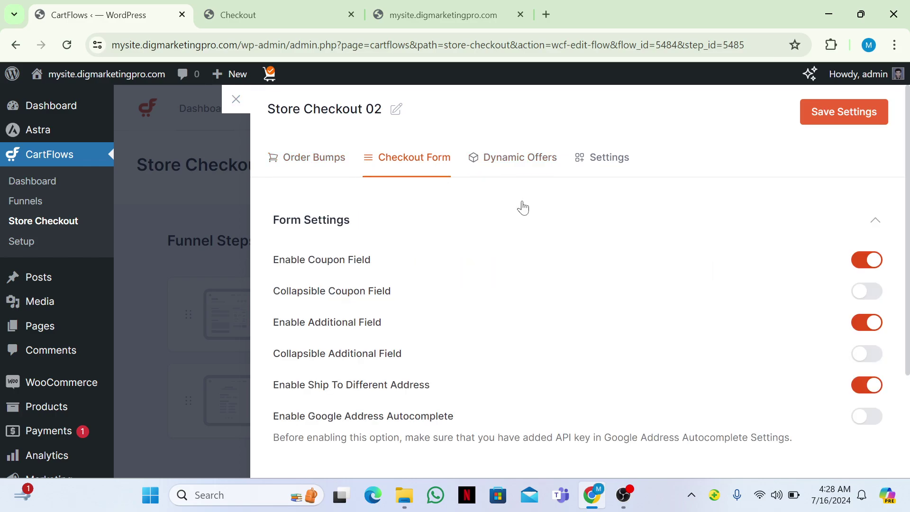
{"action": "scroll", "coordinate": [524, 207], "scroll_direction": "down", "scroll_amount": 3}
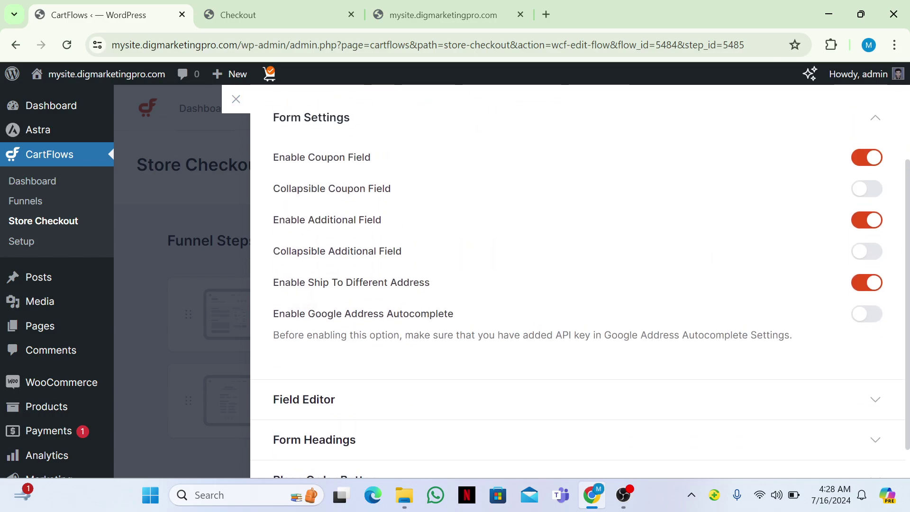
{"action": "scroll", "coordinate": [578, 281], "scroll_direction": "down", "scroll_amount": 1}
{"action": "left_click", "coordinate": [578, 358]}
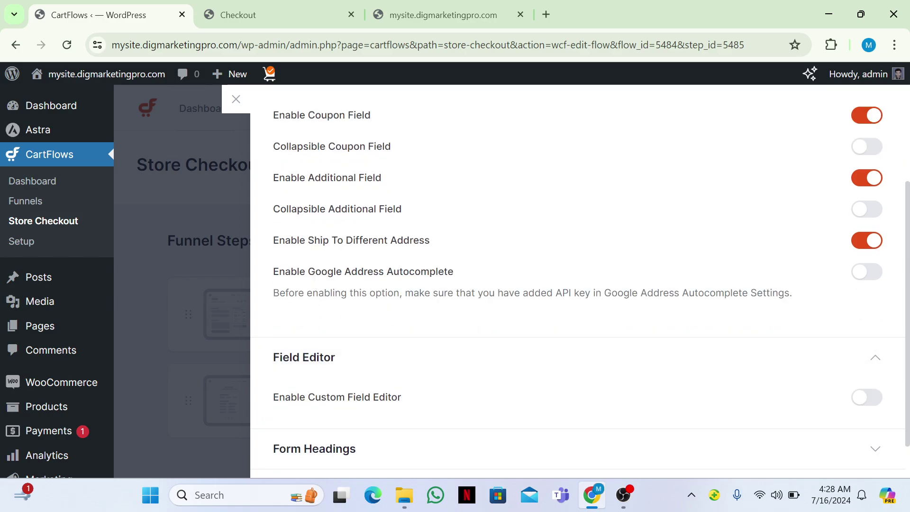
{"action": "scroll", "coordinate": [577, 284], "scroll_direction": "down", "scroll_amount": 1}
{"action": "left_click", "coordinate": [521, 398]}
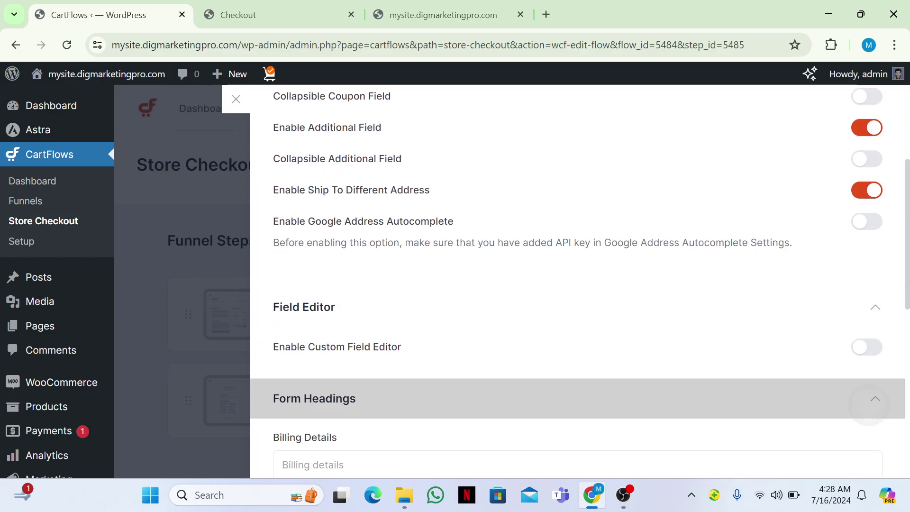
{"action": "scroll", "coordinate": [577, 285], "scroll_direction": "down", "scroll_amount": 8}
{"action": "scroll", "coordinate": [577, 285], "scroll_direction": "down", "scroll_amount": 1}
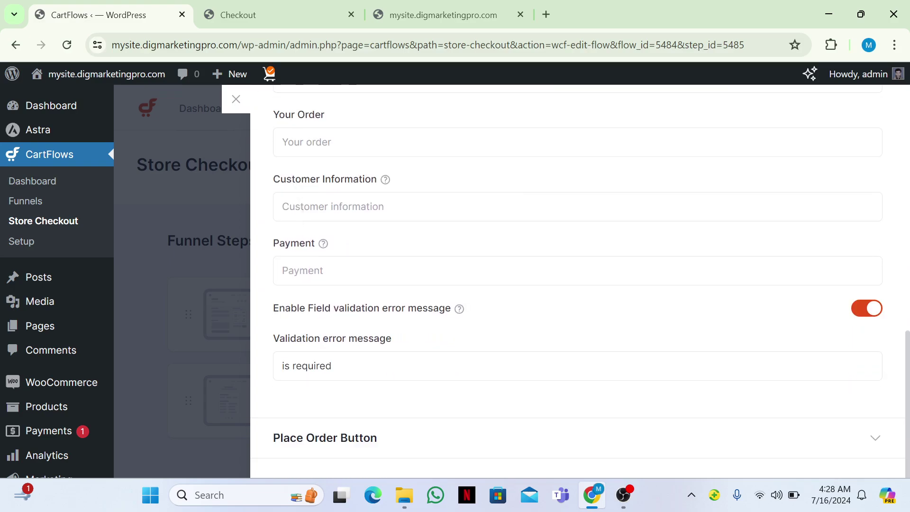
{"action": "left_click", "coordinate": [577, 438]}
{"action": "scroll", "coordinate": [577, 285], "scroll_direction": "down", "scroll_amount": 3}
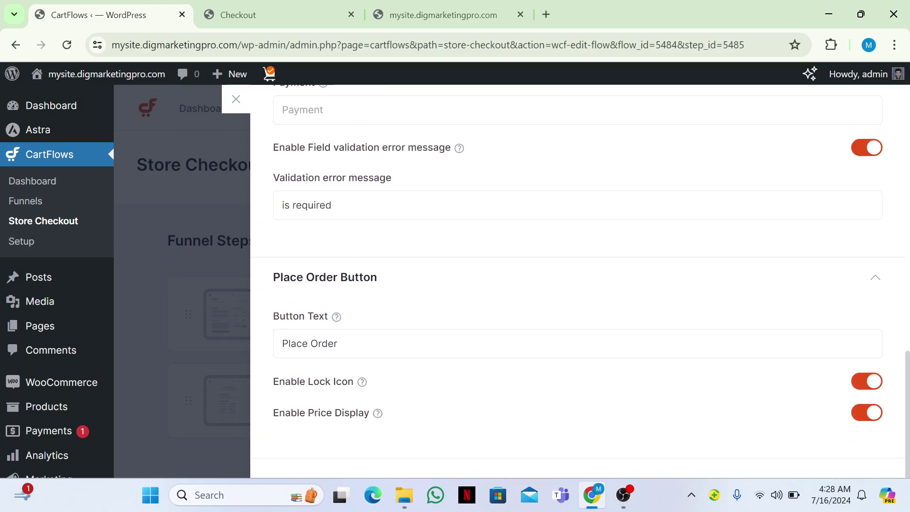
{"action": "scroll", "coordinate": [577, 284], "scroll_direction": "up", "scroll_amount": 15}
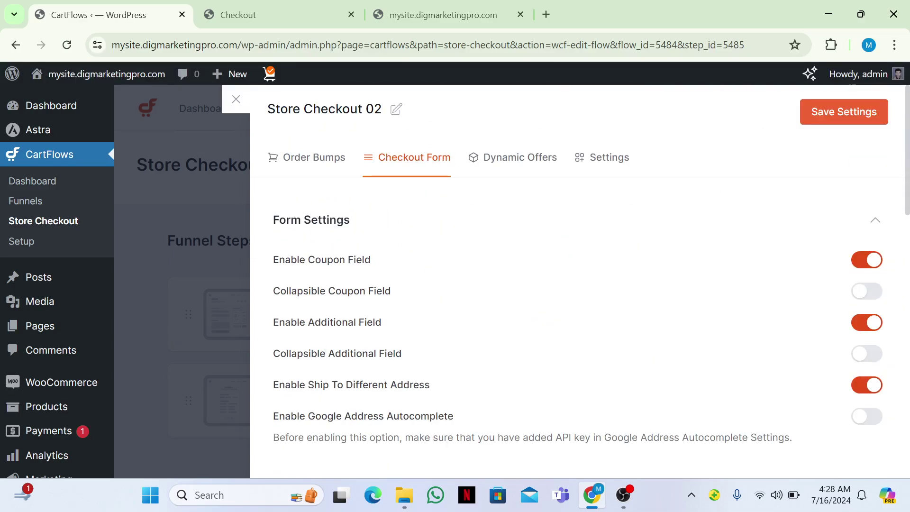
Enable the custom field editor for the Store Checkout 02 checkout form and bring up its list of billing fields
{"action": "left_click", "coordinate": [306, 156]}
{"action": "left_click", "coordinate": [406, 157]}
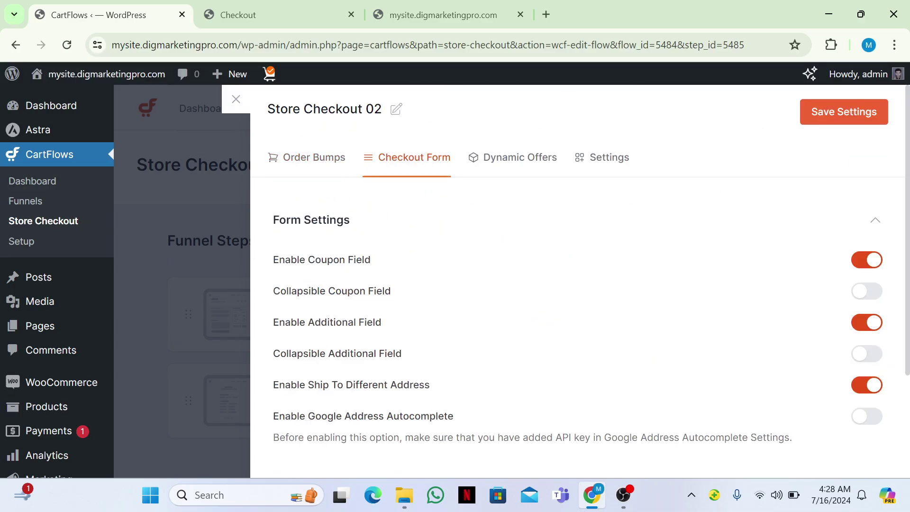
{"action": "scroll", "coordinate": [577, 285], "scroll_direction": "down", "scroll_amount": 3}
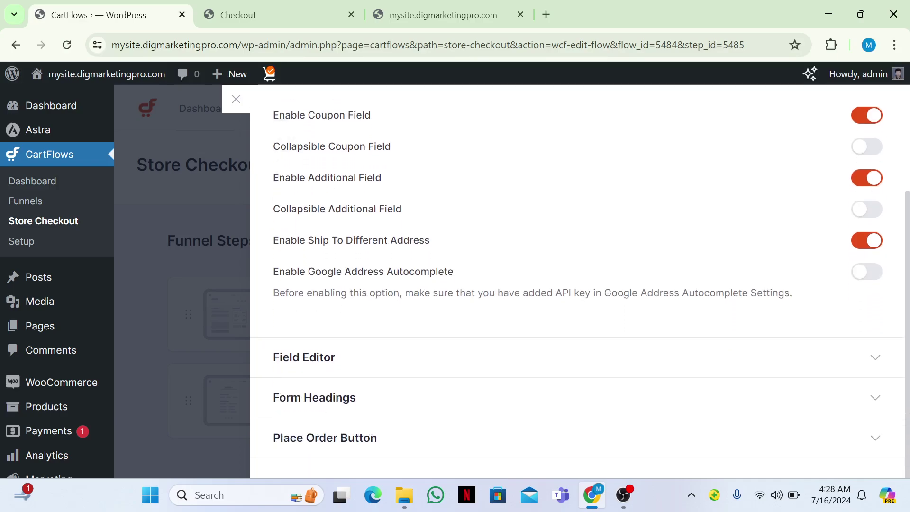
{"action": "left_click", "coordinate": [303, 357]}
{"action": "scroll", "coordinate": [577, 284], "scroll_direction": "down", "scroll_amount": 1}
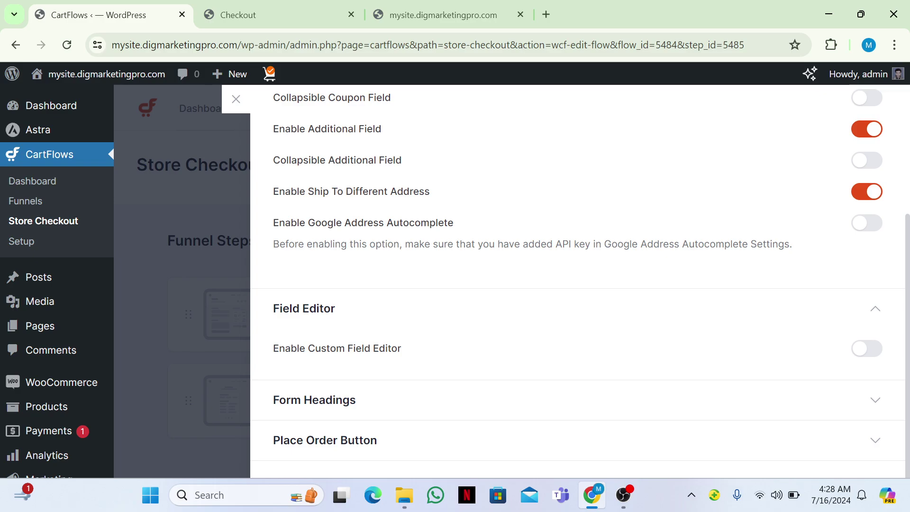
{"action": "left_click", "coordinate": [867, 348]}
{"action": "scroll", "coordinate": [577, 284], "scroll_direction": "down", "scroll_amount": 4}
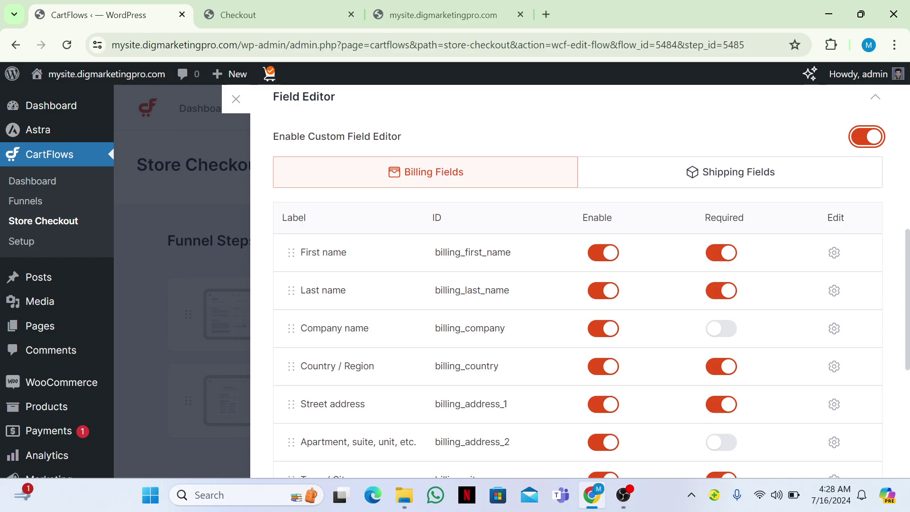
{"action": "scroll", "coordinate": [577, 284], "scroll_direction": "down", "scroll_amount": 2}
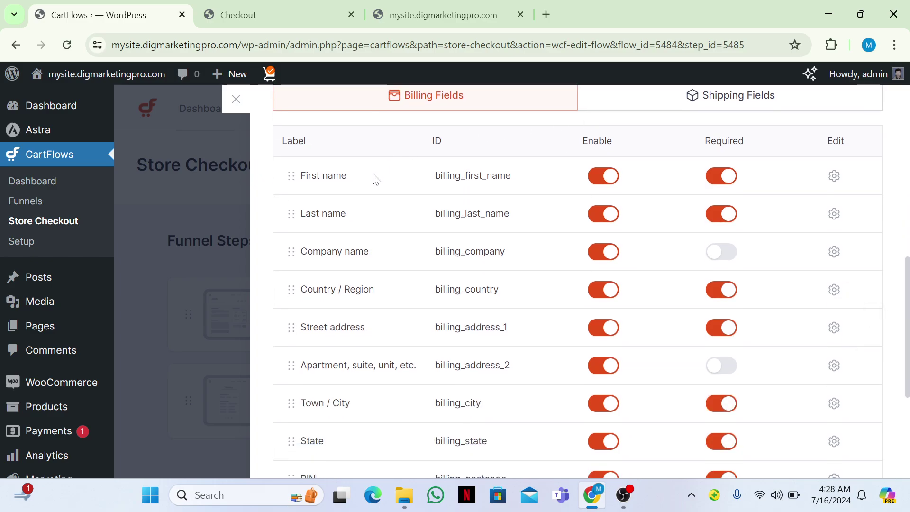
Disable the First name billing field and its required option, move Country / Region directly above Town / City, and close the step settings
{"action": "left_click", "coordinate": [595, 178]}
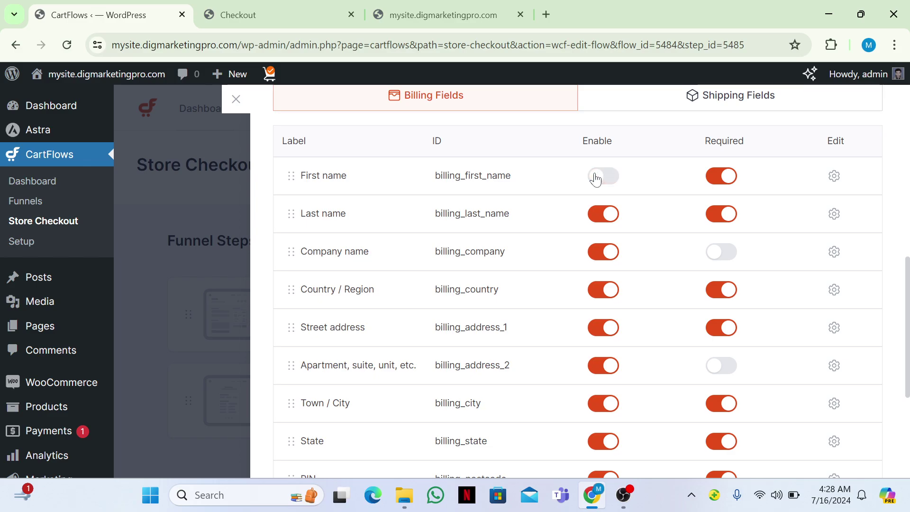
{"action": "left_click", "coordinate": [717, 176]}
{"action": "left_click_drag", "start_coordinate": [788, 289], "coordinate": [793, 369]}
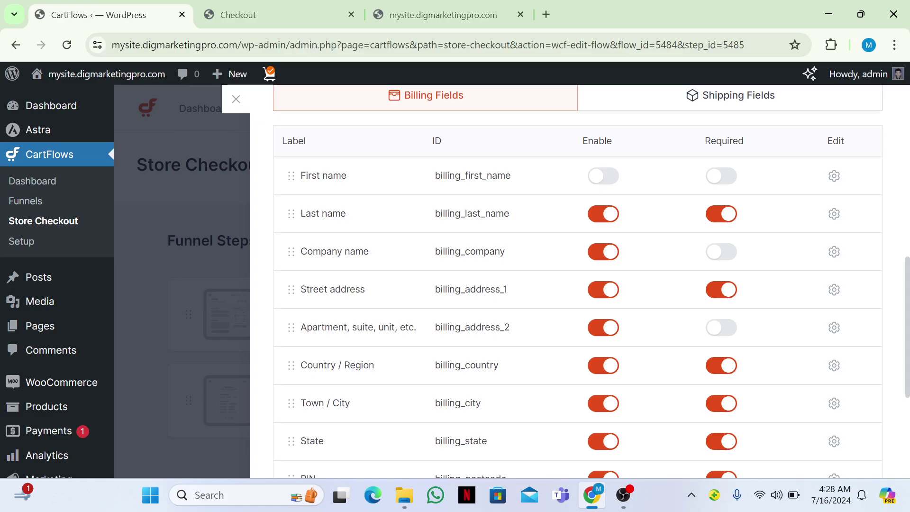
{"action": "mouse_move", "coordinate": [370, 333]}
{"action": "left_mouse_down"}
{"action": "mouse_move", "coordinate": [367, 252]}
{"action": "mouse_move", "coordinate": [359, 350]}
{"action": "mouse_move", "coordinate": [368, 260]}
{"action": "mouse_move", "coordinate": [363, 322]}
{"action": "left_mouse_up"}
{"action": "left_click", "coordinate": [236, 100]}
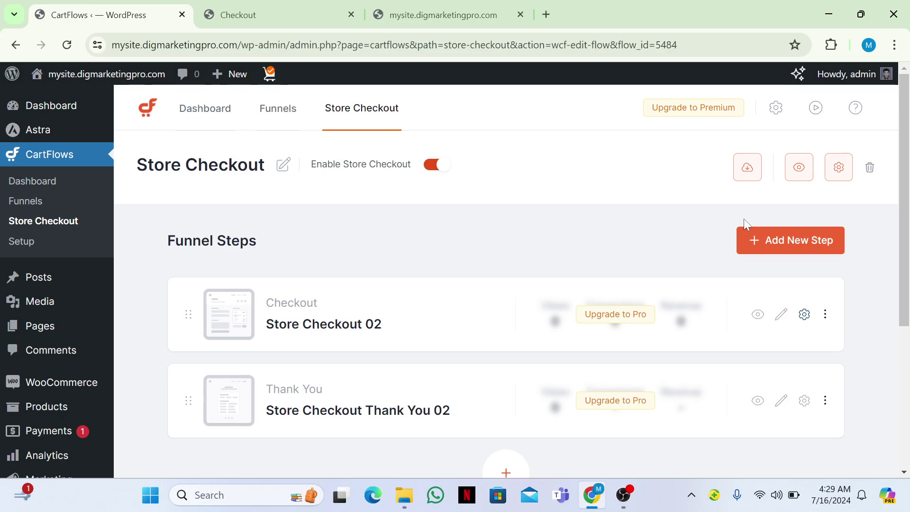
Reload the live checkout page and check its billing details fields
{"action": "left_click_drag", "start_coordinate": [237, 15], "coordinate": [86, 37]}
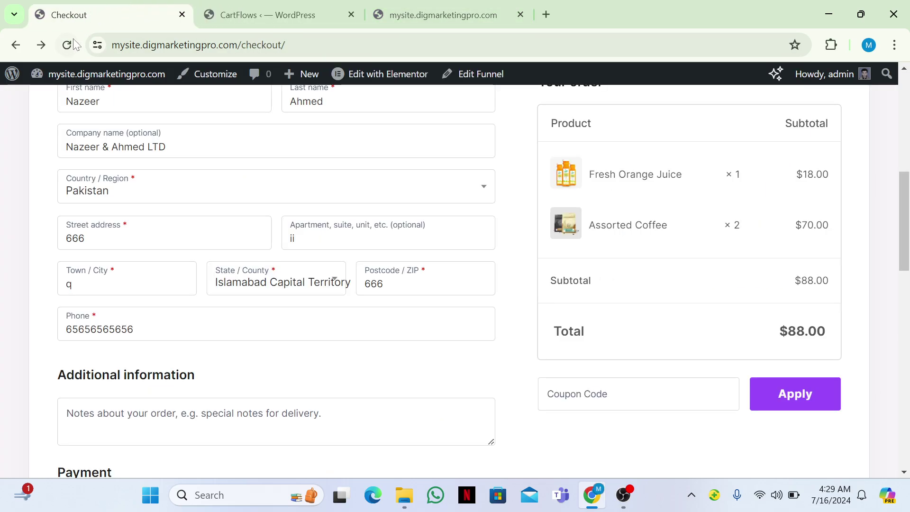
{"action": "left_click", "coordinate": [69, 46]}
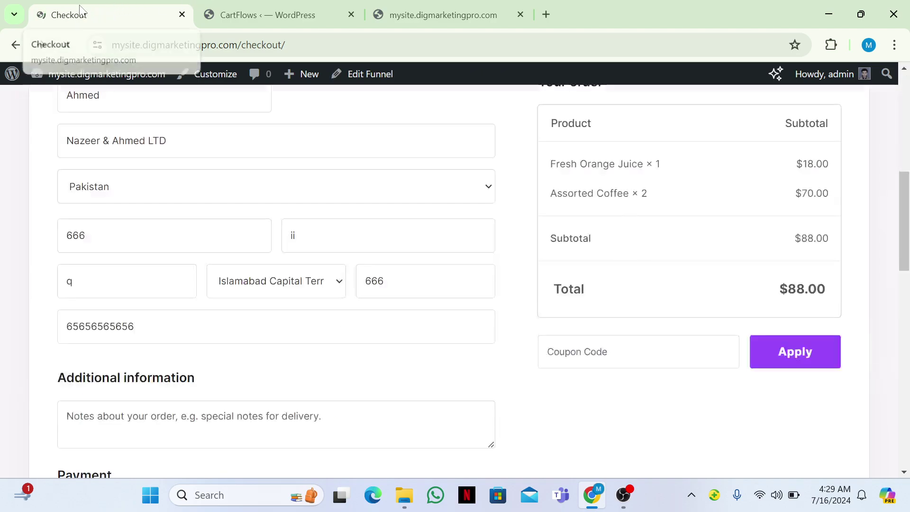
{"action": "left_click_drag", "start_coordinate": [162, 10], "coordinate": [232, 6]}
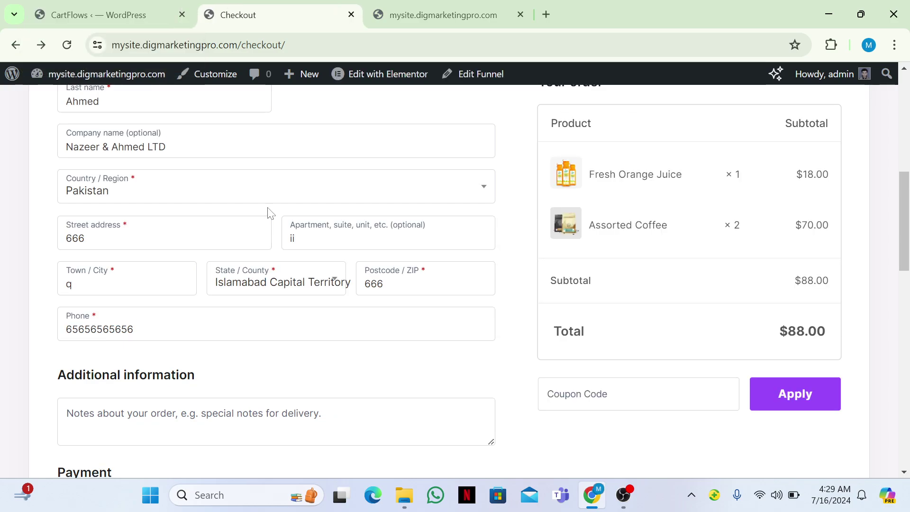
{"action": "scroll", "coordinate": [268, 211], "scroll_direction": "up", "scroll_amount": 2}
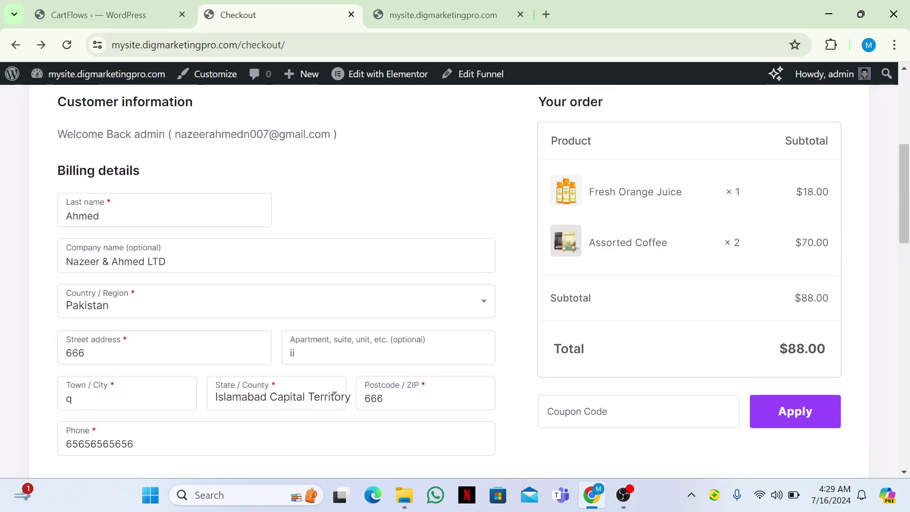
Reopen the Store Checkout 02 step's checkout form settings and enable the custom field editor with its billing fields
{"action": "left_click", "coordinate": [93, 7]}
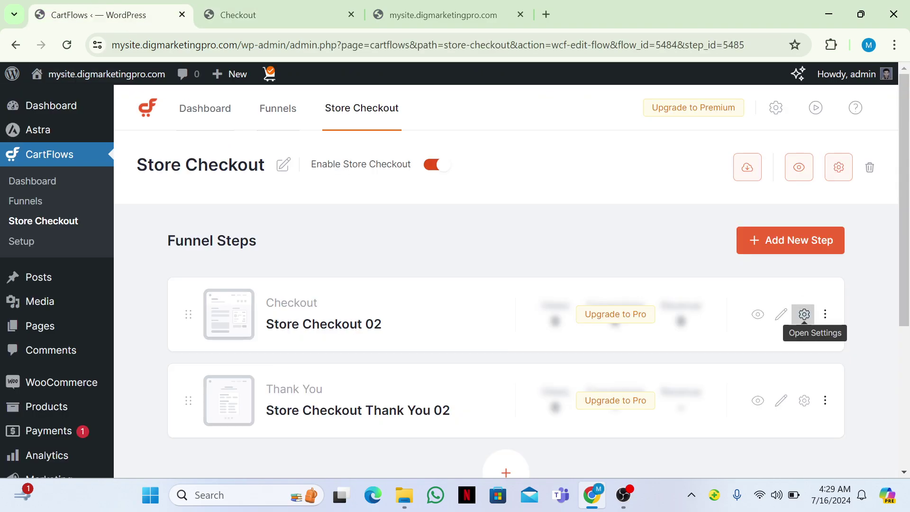
{"action": "left_click", "coordinate": [804, 314]}
{"action": "scroll", "coordinate": [580, 280], "scroll_direction": "down", "scroll_amount": 3}
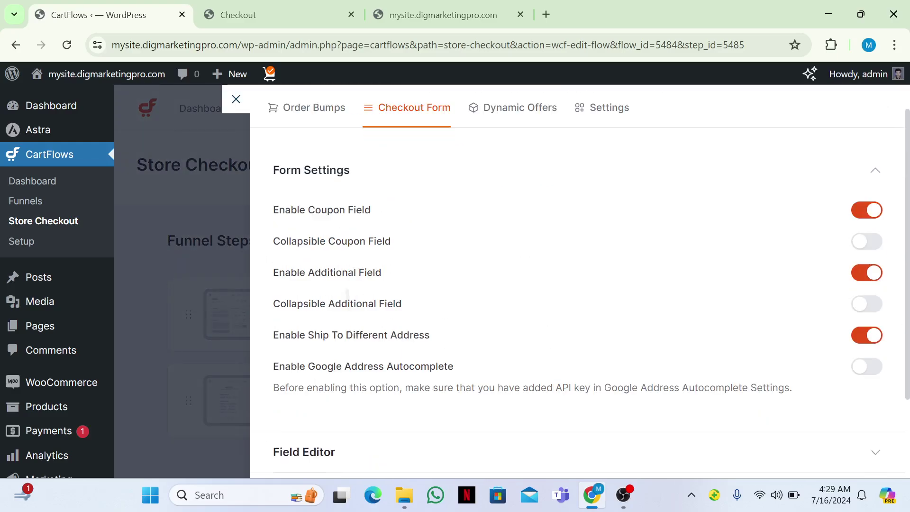
{"action": "left_click", "coordinate": [839, 357]}
{"action": "scroll", "coordinate": [853, 360], "scroll_direction": "down", "scroll_amount": 1}
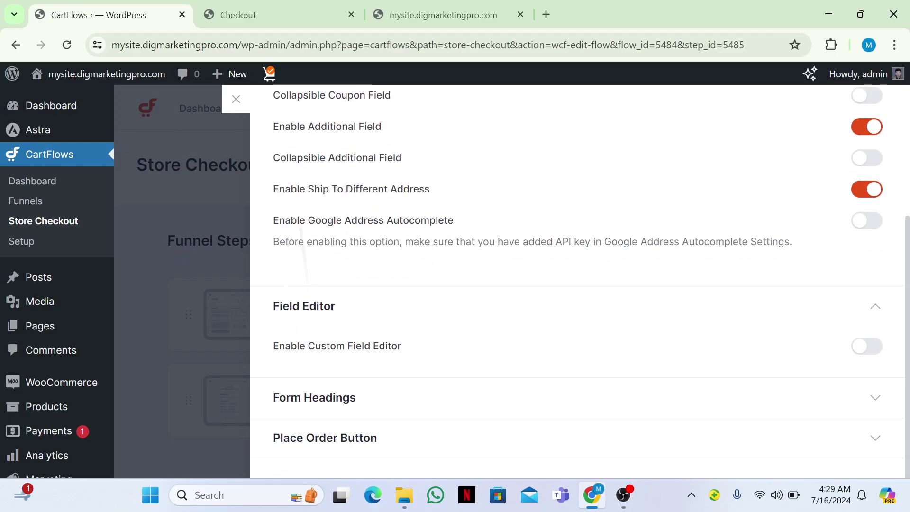
{"action": "left_click", "coordinate": [866, 346]}
{"action": "scroll", "coordinate": [578, 284], "scroll_direction": "down", "scroll_amount": 3}
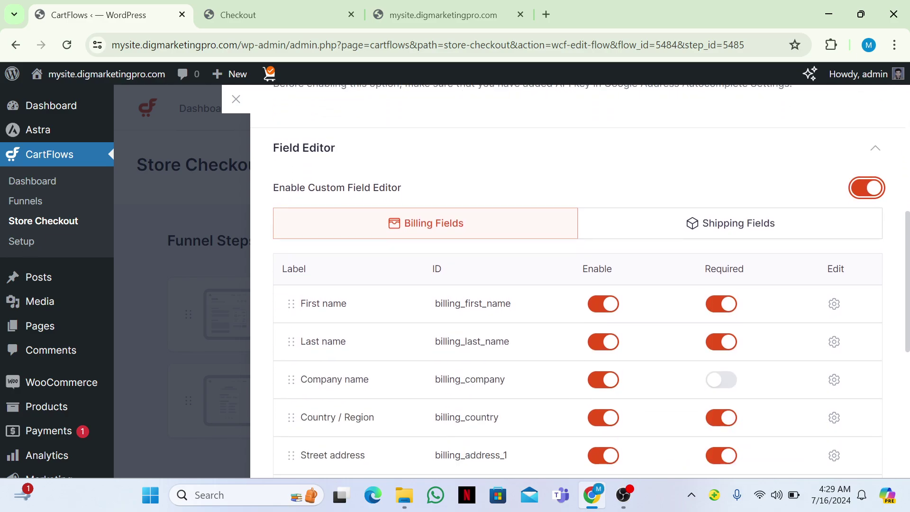
Try to move Last name above First name and disable the Company name billing field, closing the settings without saving
{"action": "left_click_drag", "start_coordinate": [291, 341], "coordinate": [291, 303]}
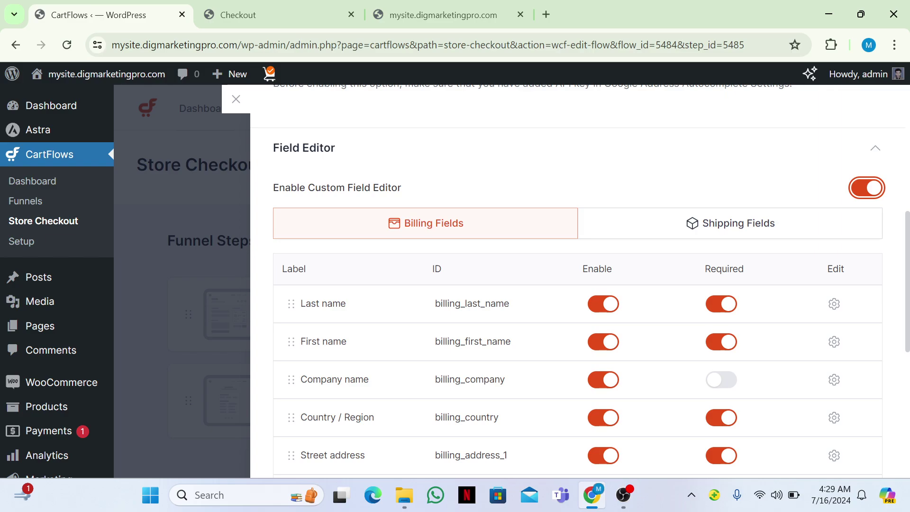
{"action": "left_click", "coordinate": [602, 379]}
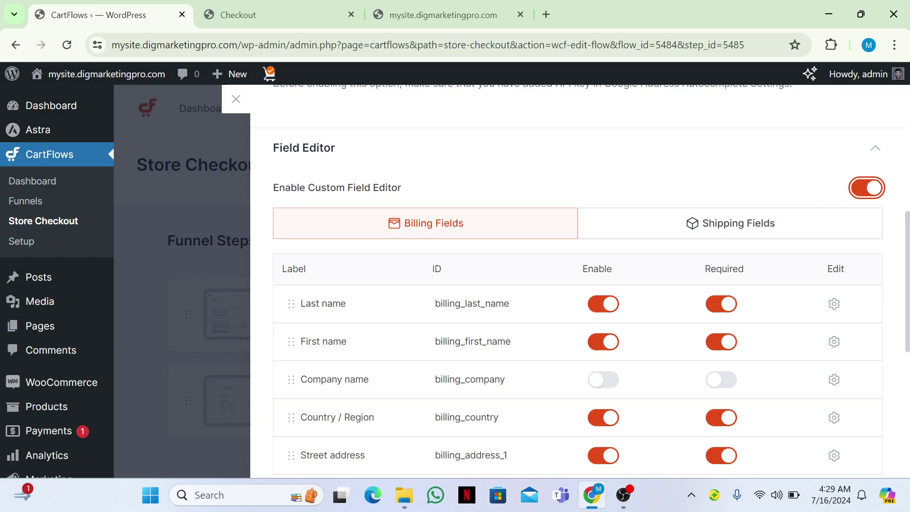
{"action": "left_click", "coordinate": [212, 371]}
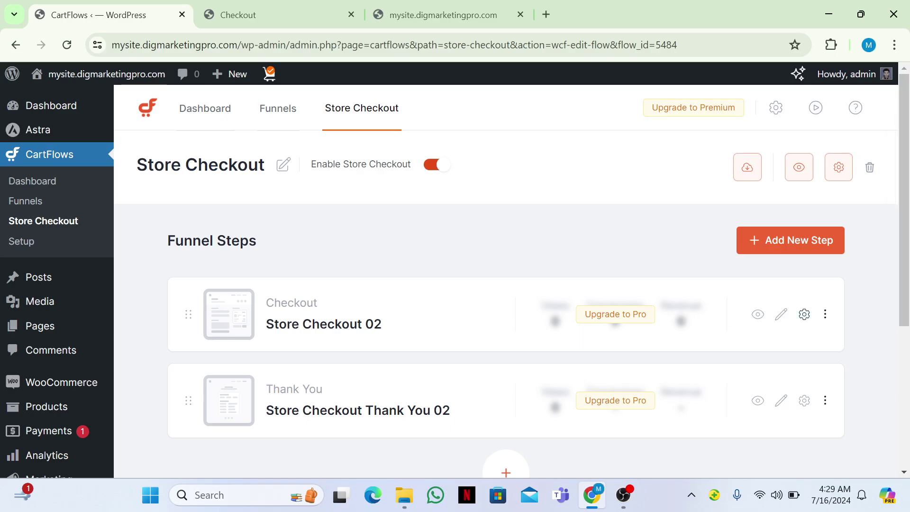
Reload the checkout page again and check the order and presence of the billing fields
{"action": "key", "text": "ctrl+Tab"}
{"action": "key", "text": "F5"}
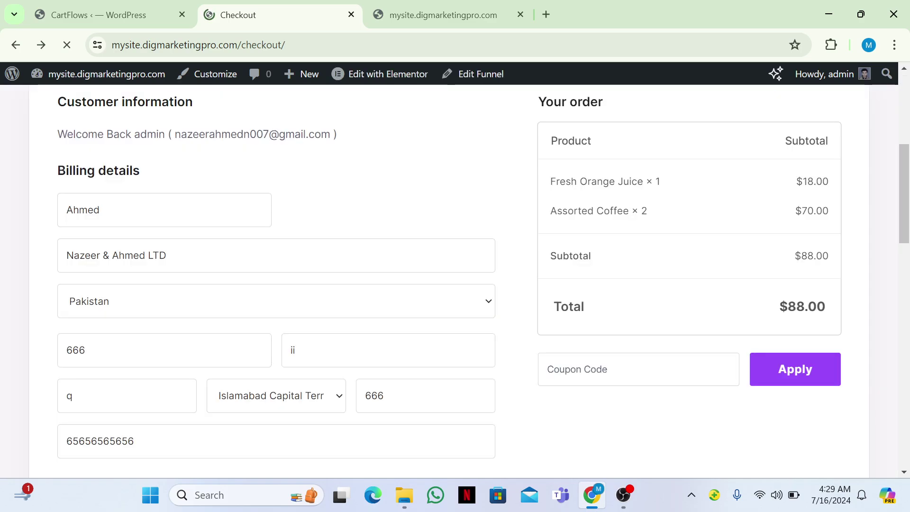
{"action": "key", "text": "ctrl+shift+Tab"}
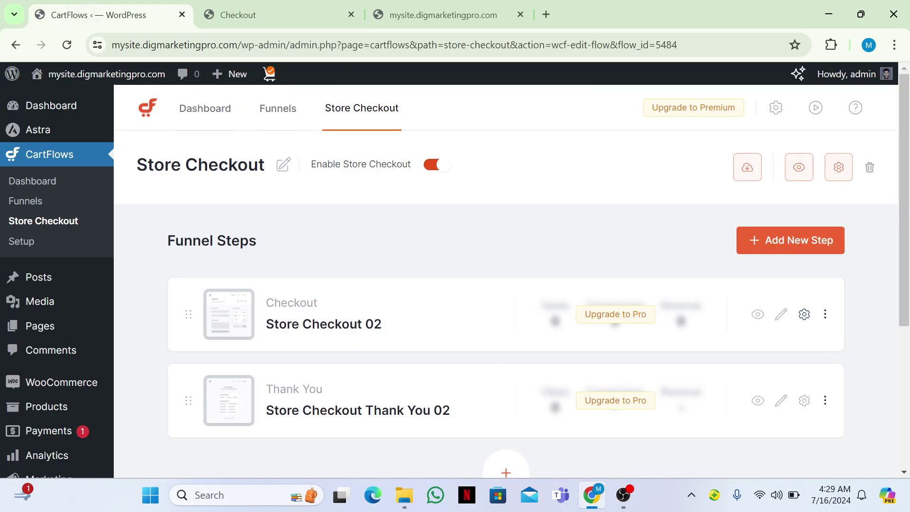
{"action": "key", "text": "ctrl+Tab"}
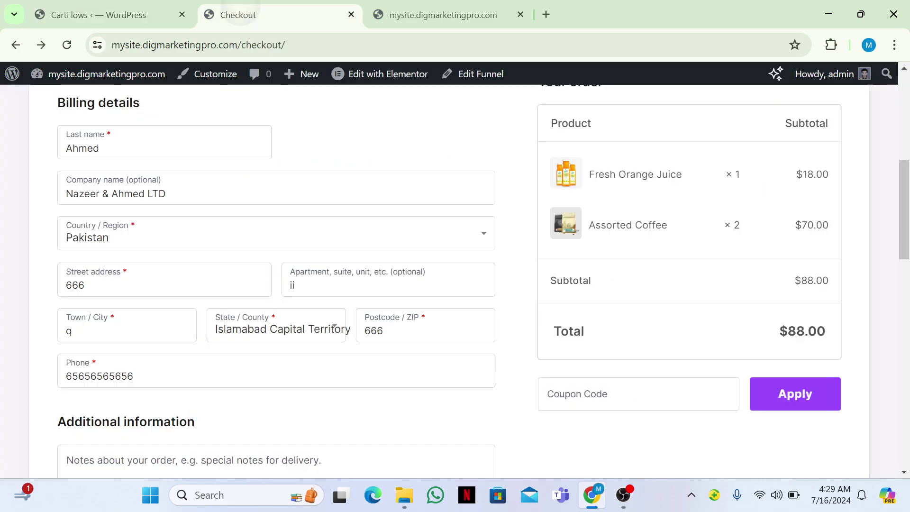
{"action": "key", "text": "ctrl+r"}
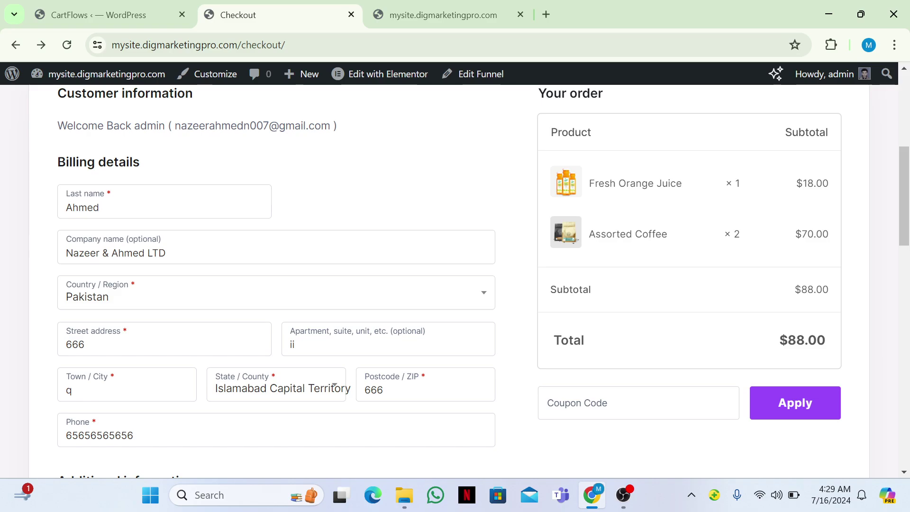
Return to the Store Checkout 02 checkout form settings and enable the custom field editor to list its billing fields
{"action": "key", "text": "ctrl+shift+Tab"}
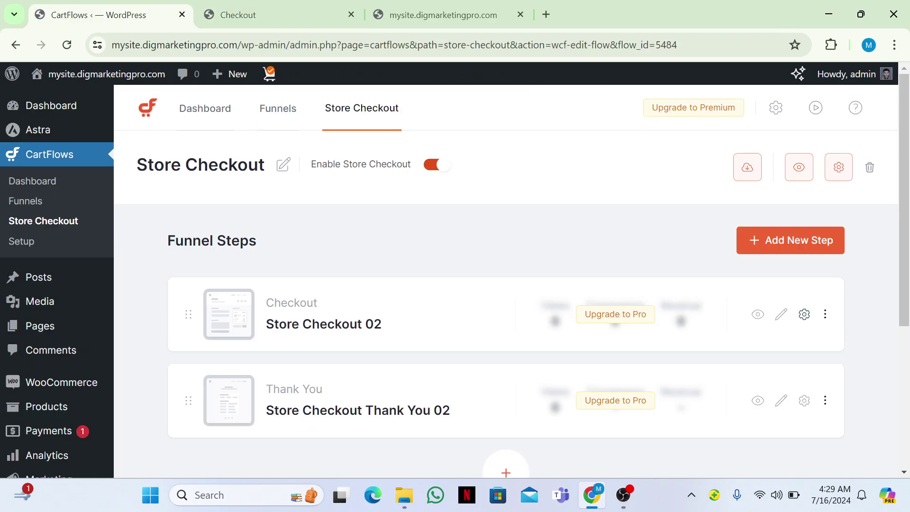
{"action": "left_click", "coordinate": [804, 315]}
{"action": "scroll", "coordinate": [569, 284], "scroll_direction": "down", "scroll_amount": 2}
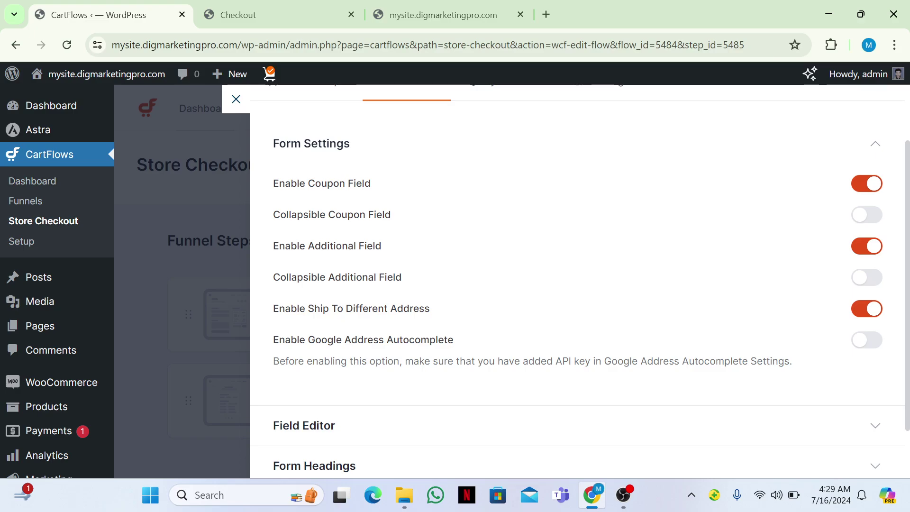
{"action": "scroll", "coordinate": [853, 403], "scroll_direction": "down", "scroll_amount": 2}
{"action": "left_click", "coordinate": [872, 360]}
{"action": "scroll", "coordinate": [872, 332], "scroll_direction": "down", "scroll_amount": 1}
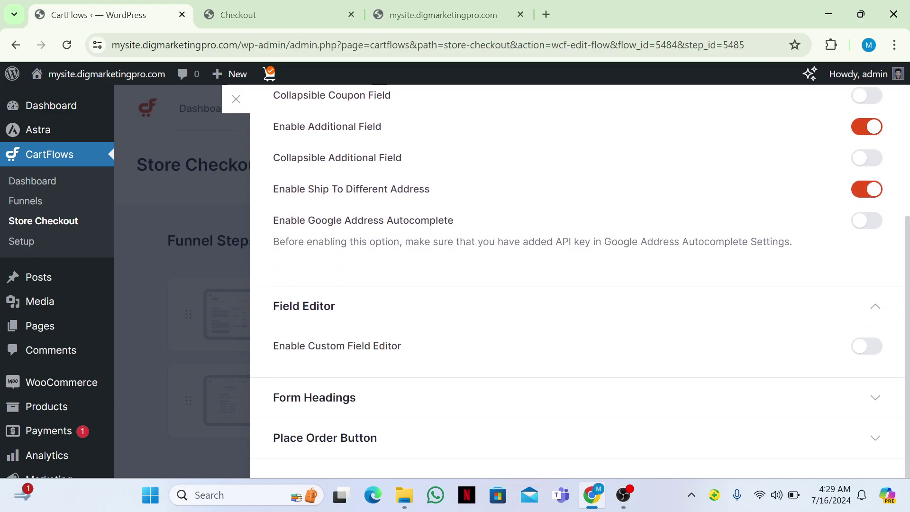
{"action": "left_click", "coordinate": [866, 345]}
{"action": "scroll", "coordinate": [577, 284], "scroll_direction": "down", "scroll_amount": 4}
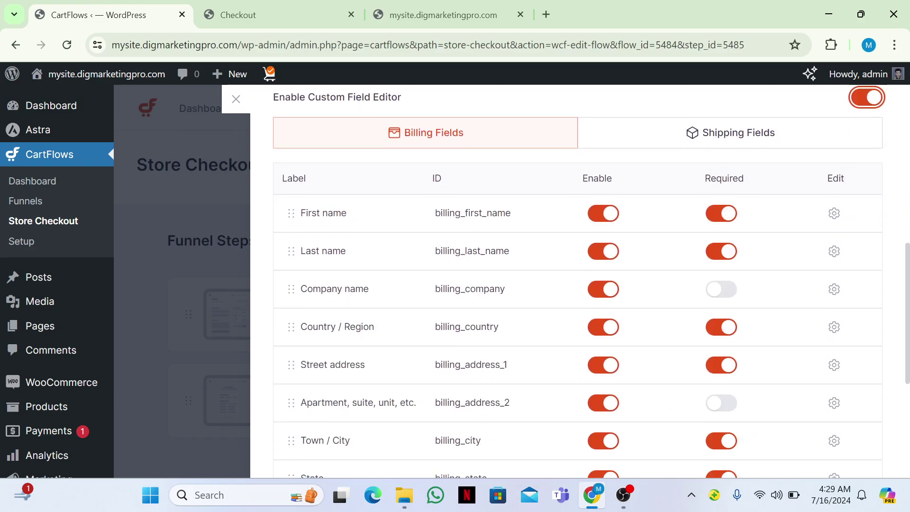
Disable the Company name billing field and save the Store Checkout 02 settings
{"action": "left_click", "coordinate": [603, 289]}
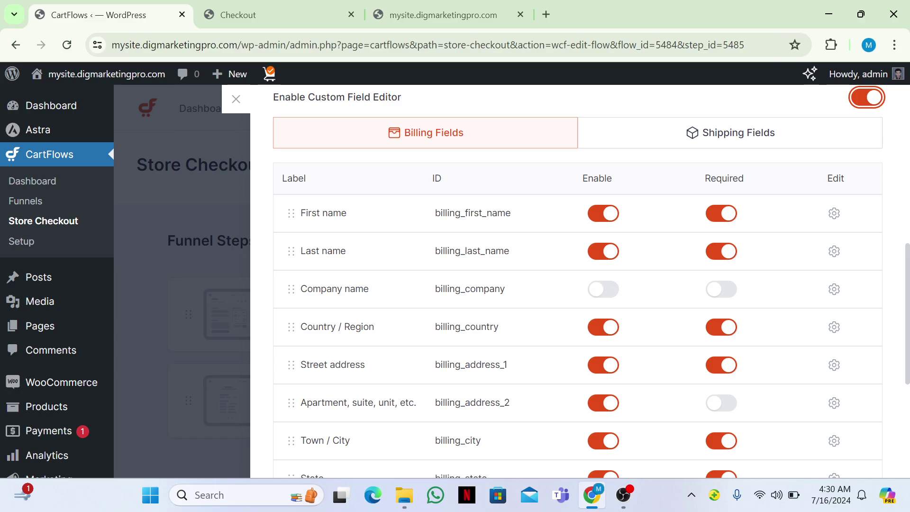
{"action": "mouse_move", "coordinate": [291, 364]}
{"action": "left_mouse_down"}
{"action": "mouse_move", "coordinate": [287, 249]}
{"action": "mouse_move", "coordinate": [291, 364]}
{"action": "left_mouse_up"}
{"action": "scroll", "coordinate": [582, 280], "scroll_direction": "down", "scroll_amount": 5}
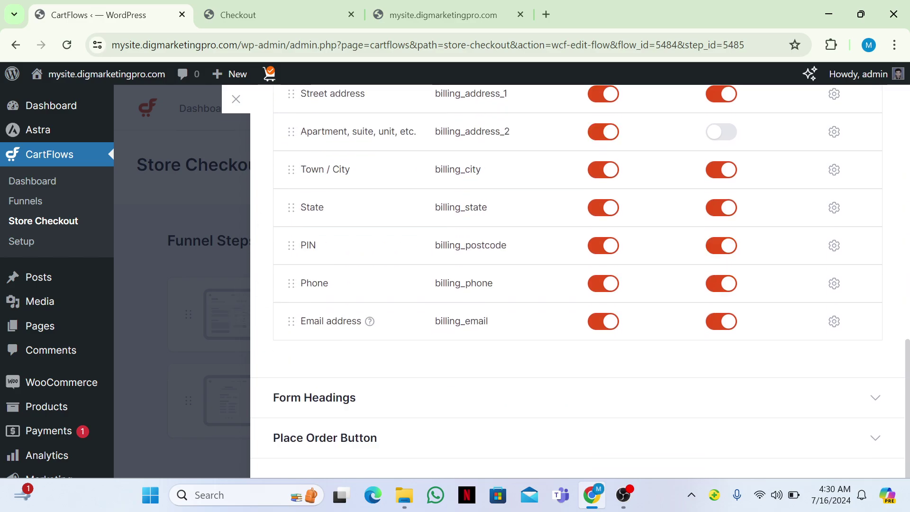
{"action": "scroll", "coordinate": [580, 280], "scroll_direction": "up", "scroll_amount": 10}
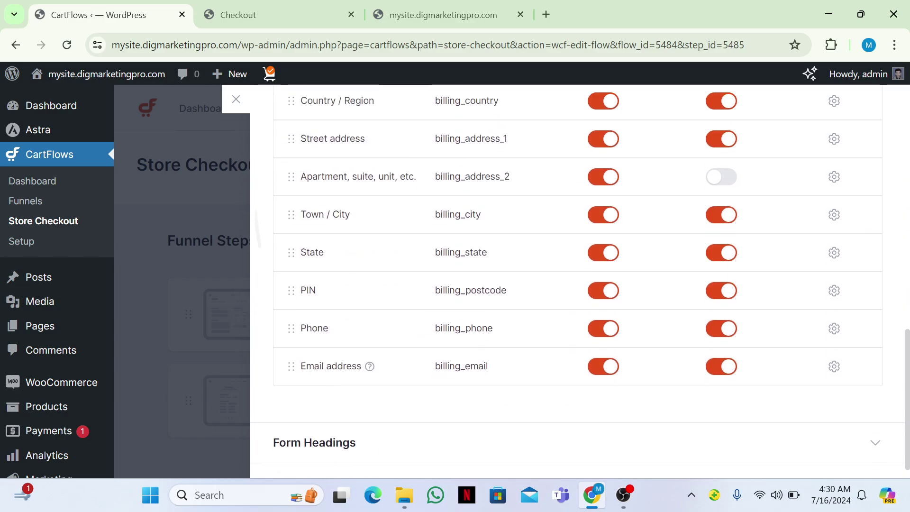
{"action": "left_click", "coordinate": [843, 111]}
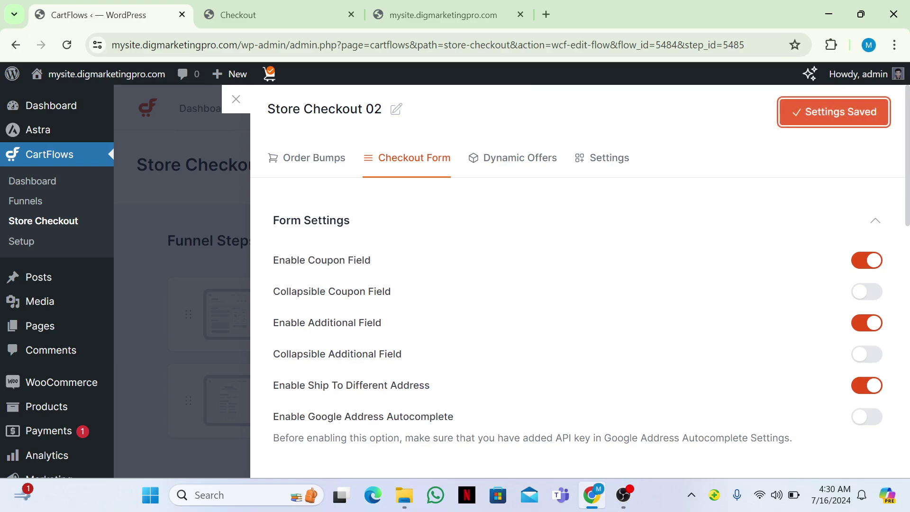
Reload the checkout page to check the Company name change, and go back to the step settings
{"action": "left_click", "coordinate": [277, 15]}
{"action": "left_click", "coordinate": [66, 44]}
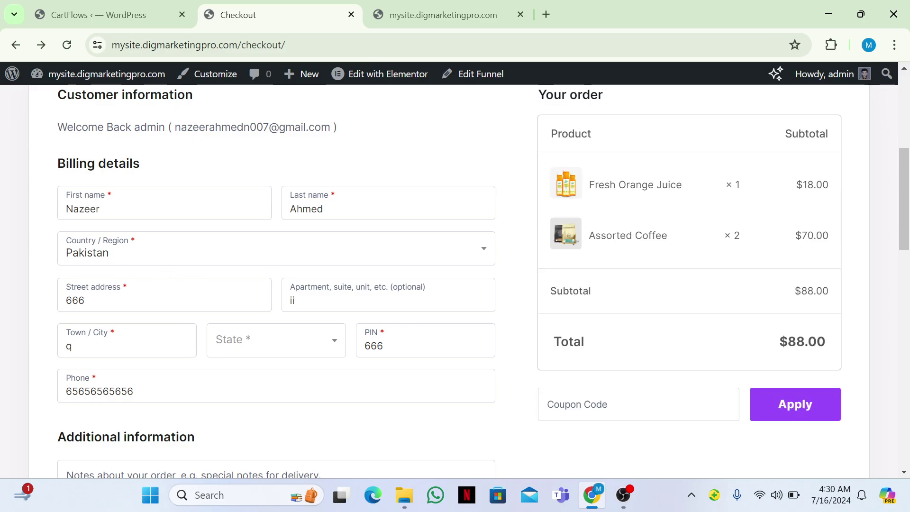
{"action": "left_click", "coordinate": [98, 7]}
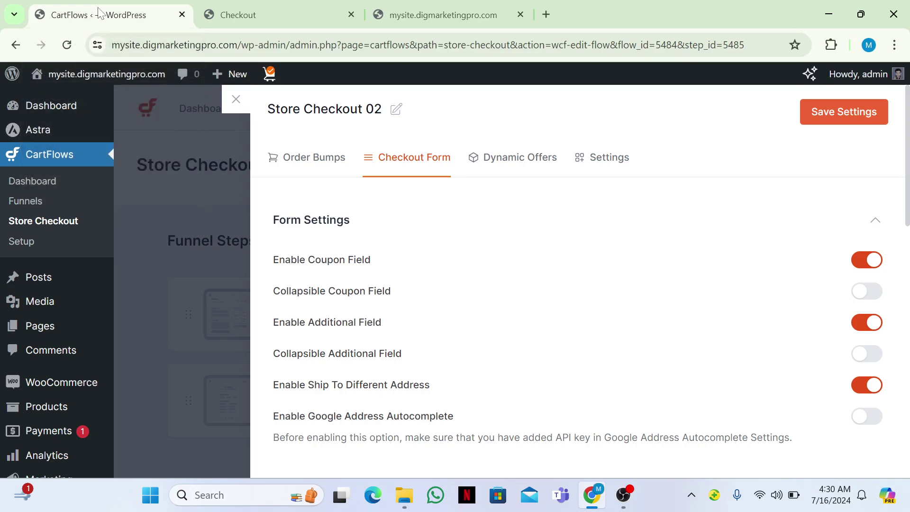
Close the step settings and open the additional fields of WooCommerce's Checkout Form
{"action": "left_click", "coordinate": [236, 104]}
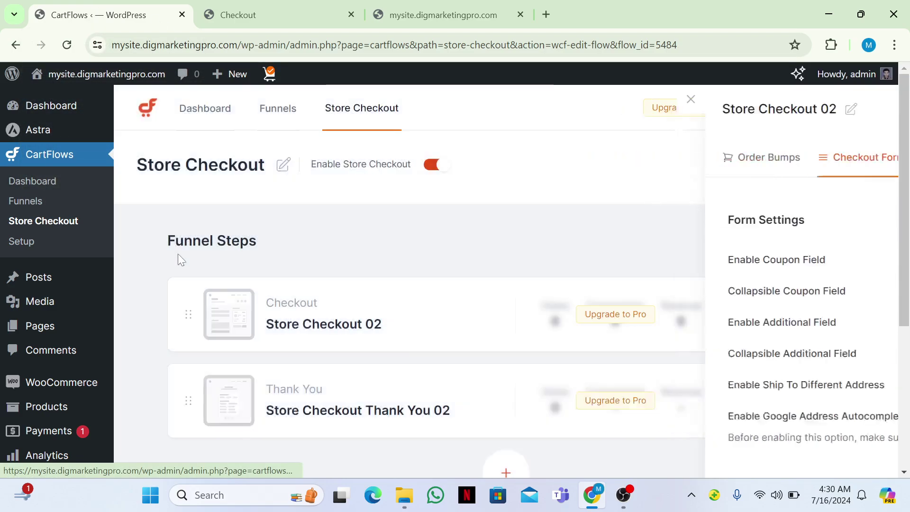
{"action": "mouse_move", "coordinate": [77, 387]}
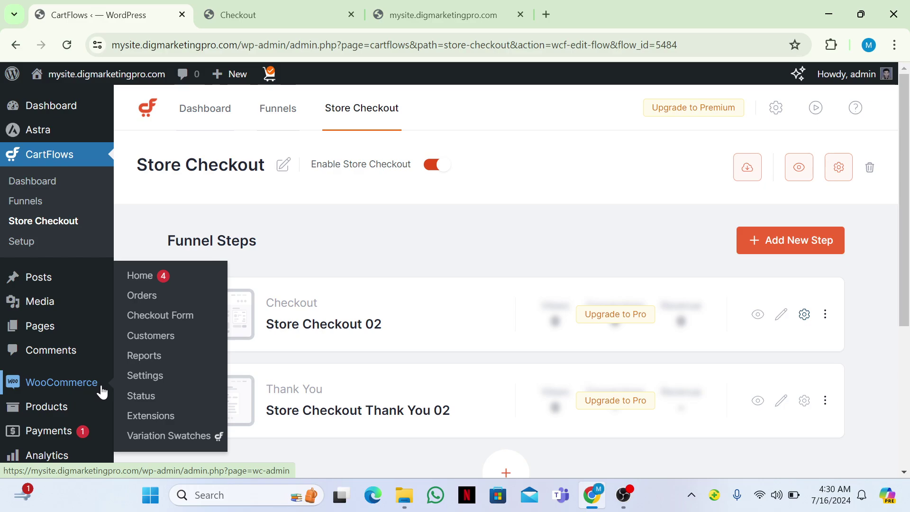
{"action": "left_click", "coordinate": [158, 316]}
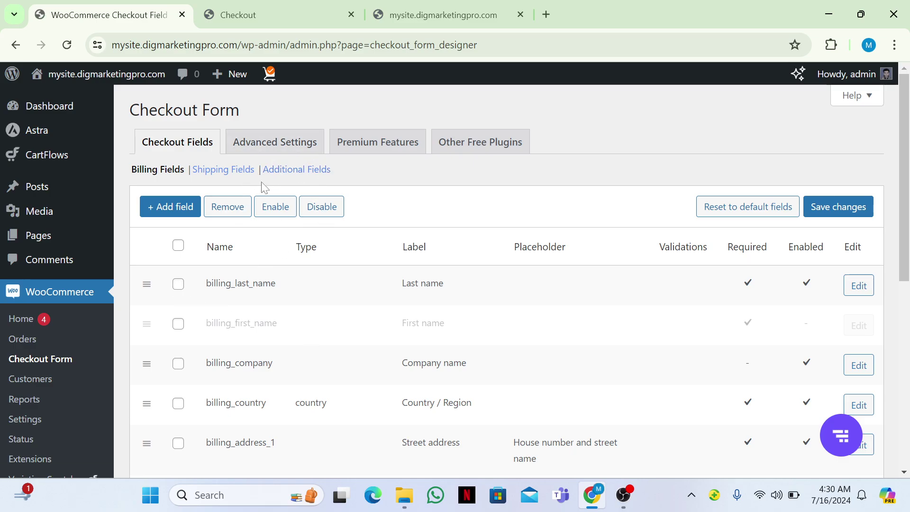
{"action": "left_click", "coordinate": [288, 174]}
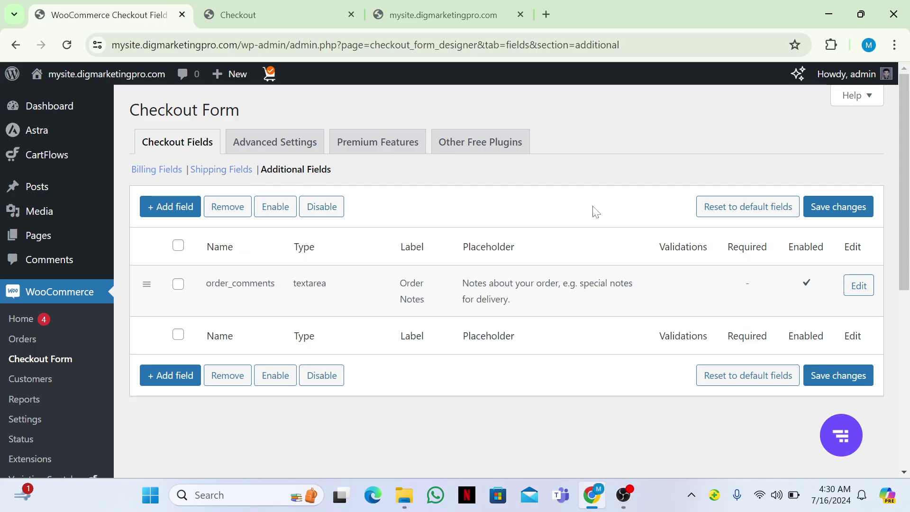
Add a required, enabled Text field named additional_ to the additional fields and save it
{"action": "left_click", "coordinate": [168, 375]}
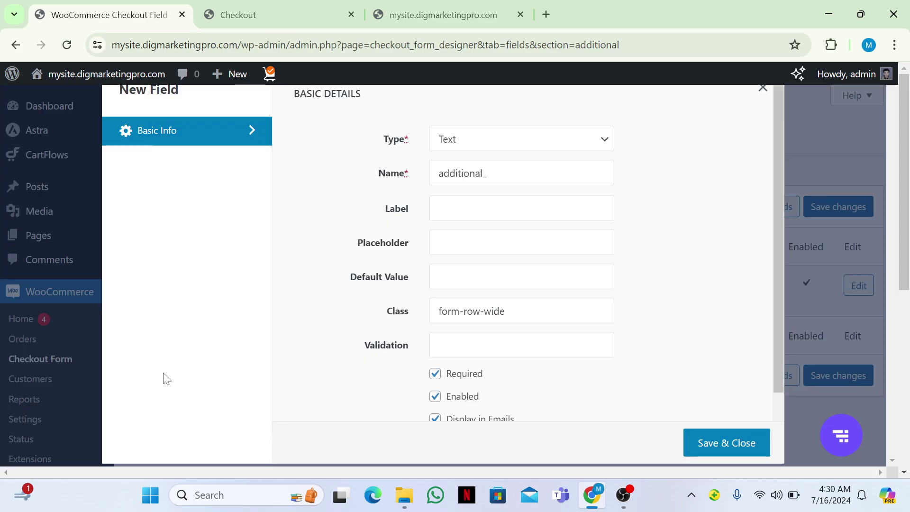
{"action": "left_click", "coordinate": [497, 141]}
{"action": "left_click", "coordinate": [498, 143]}
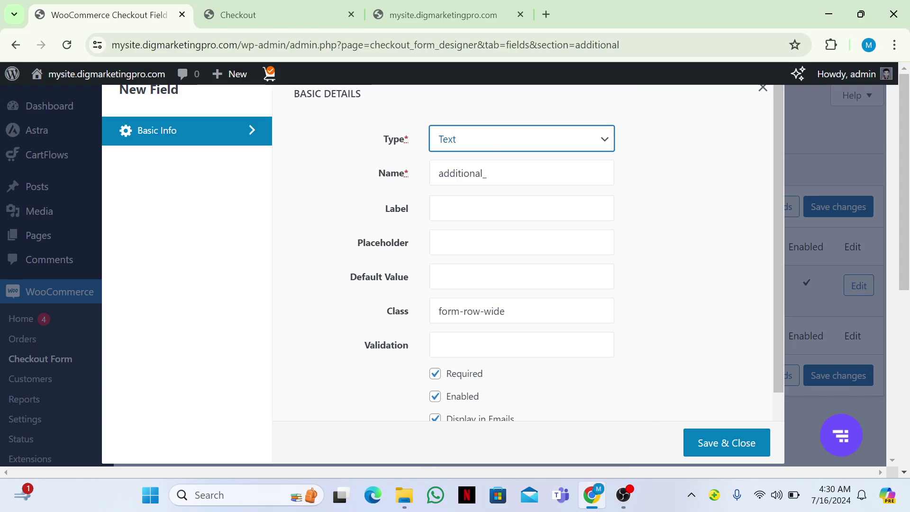
{"action": "left_click", "coordinate": [740, 446]}
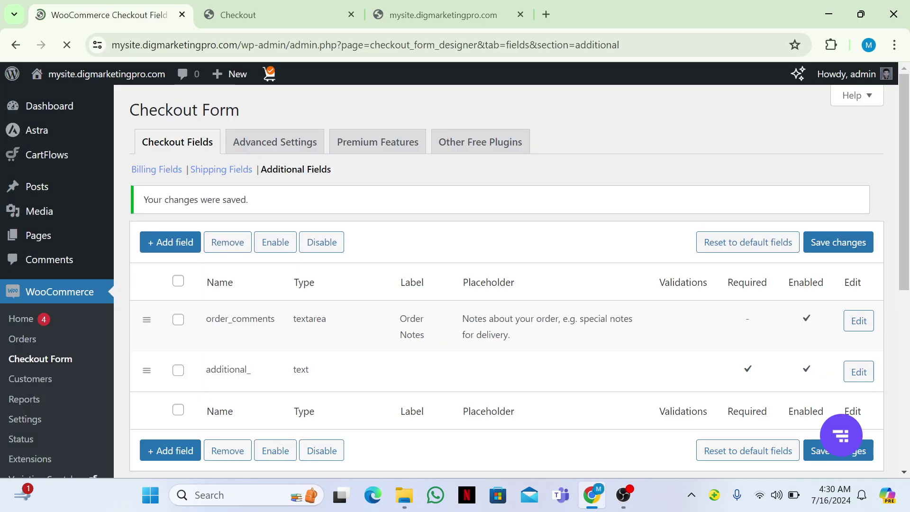
Reload the checkout page and check the additional information section and billing details
{"action": "key", "text": "ctrl+Tab"}
{"action": "key", "text": "ctrl+r"}
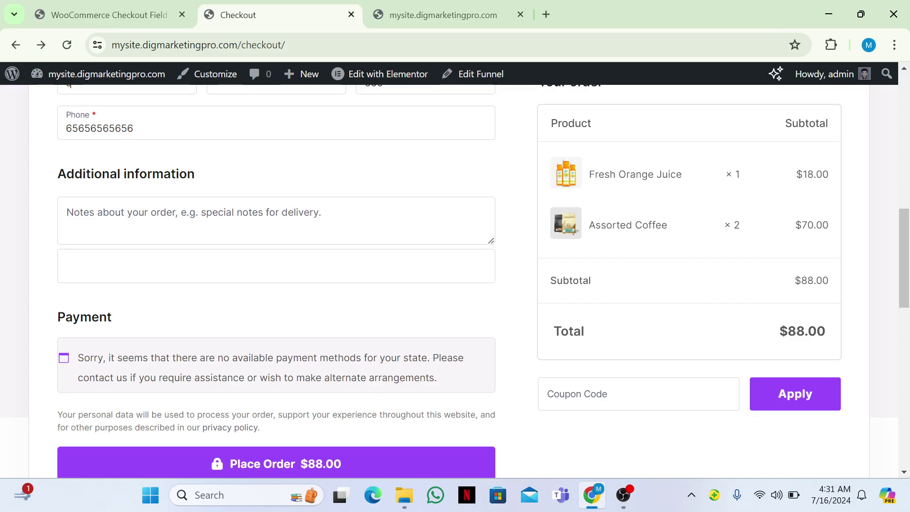
{"action": "scroll", "coordinate": [276, 285], "scroll_direction": "up", "scroll_amount": 7}
{"action": "scroll", "coordinate": [276, 284], "scroll_direction": "up", "scroll_amount": 1}
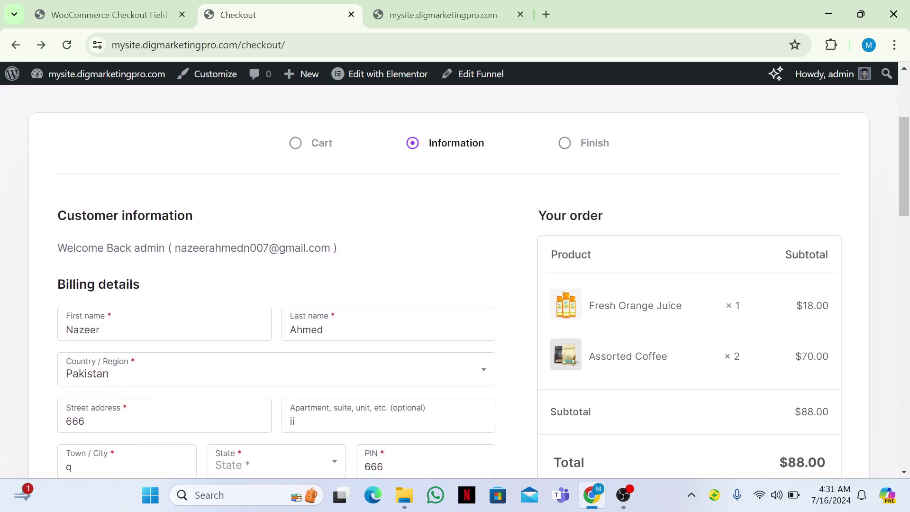